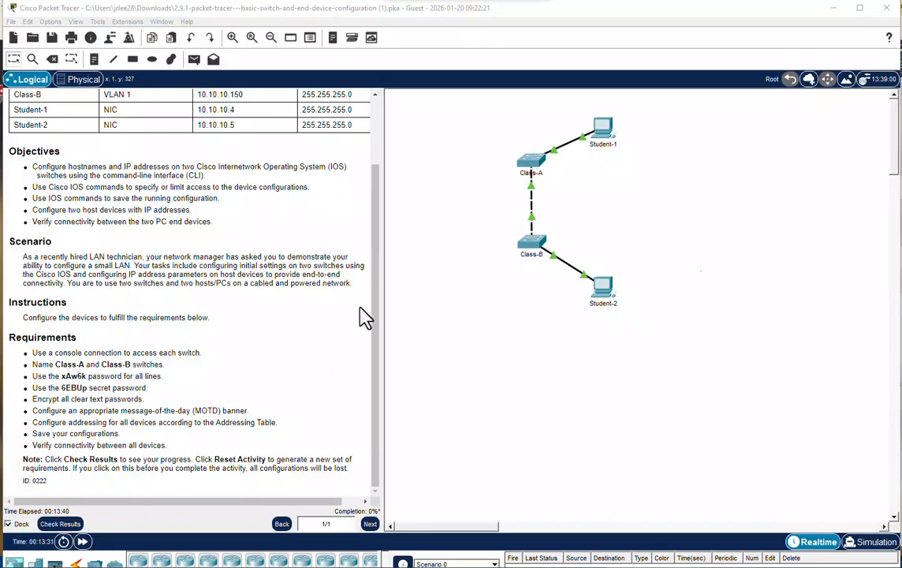
# Review the addressing table and the activity requirements, and try to open the Class-A switch directly.
pyautogui.moveTo(376, 306); pyautogui.dragTo(378, 234)
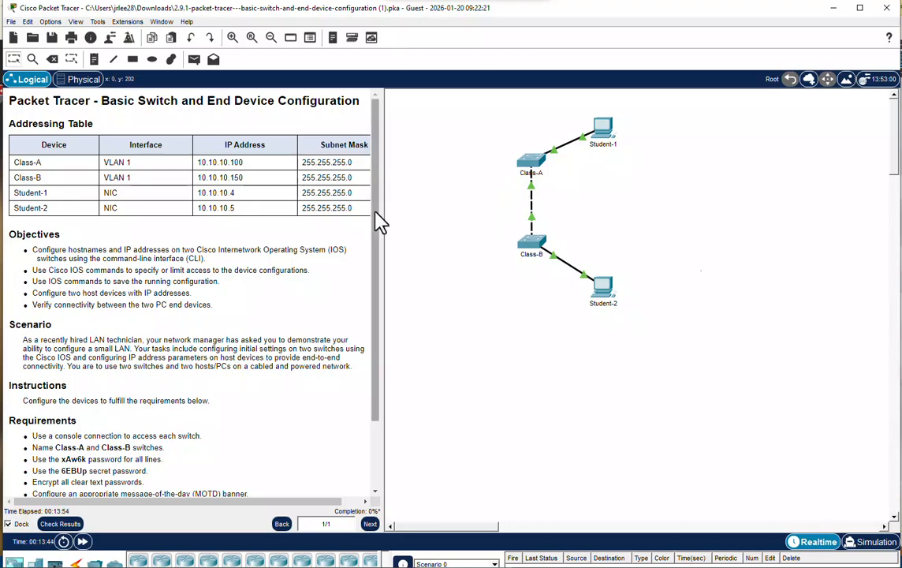
pyautogui.moveTo(377, 221); pyautogui.dragTo(379, 279)
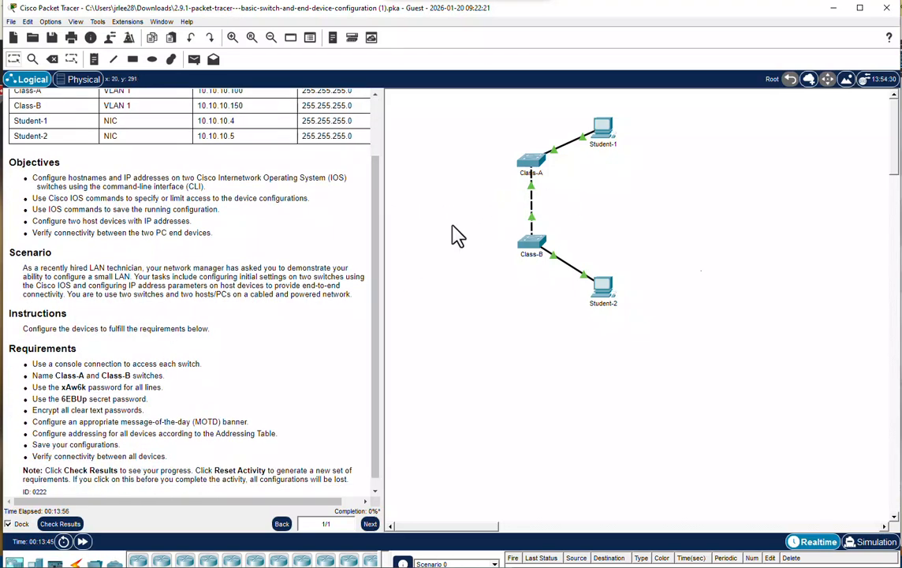
pyautogui.click(533, 168)
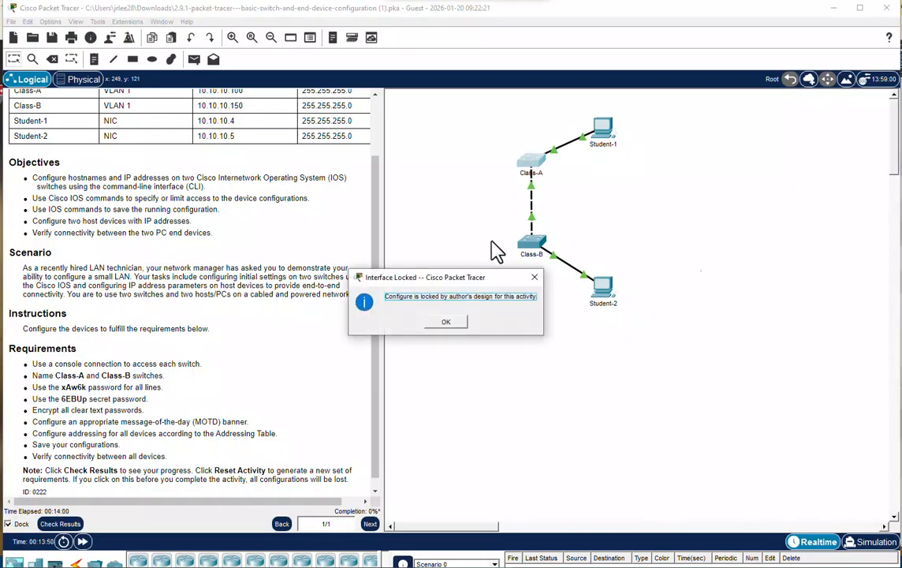
pyautogui.click(456, 326)
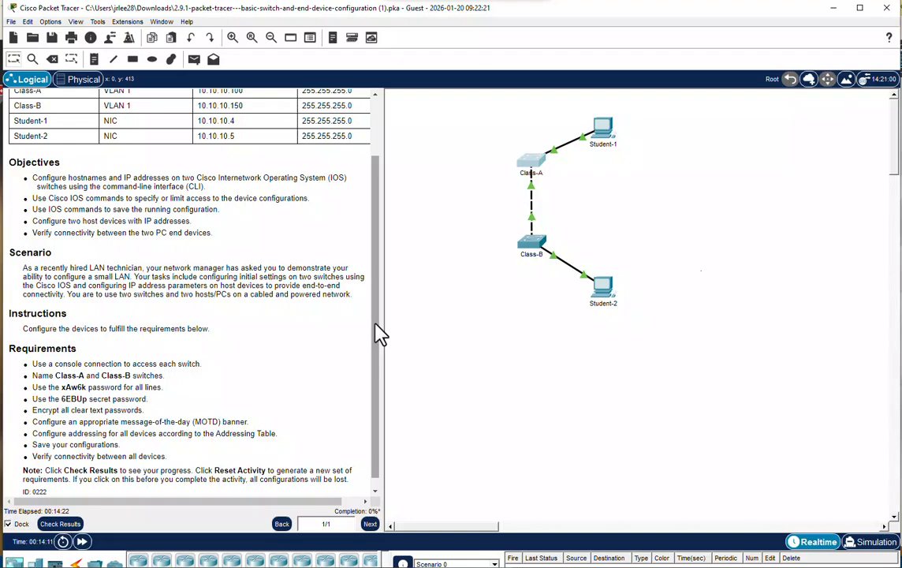
pyautogui.scroll(-1, 377, 339)
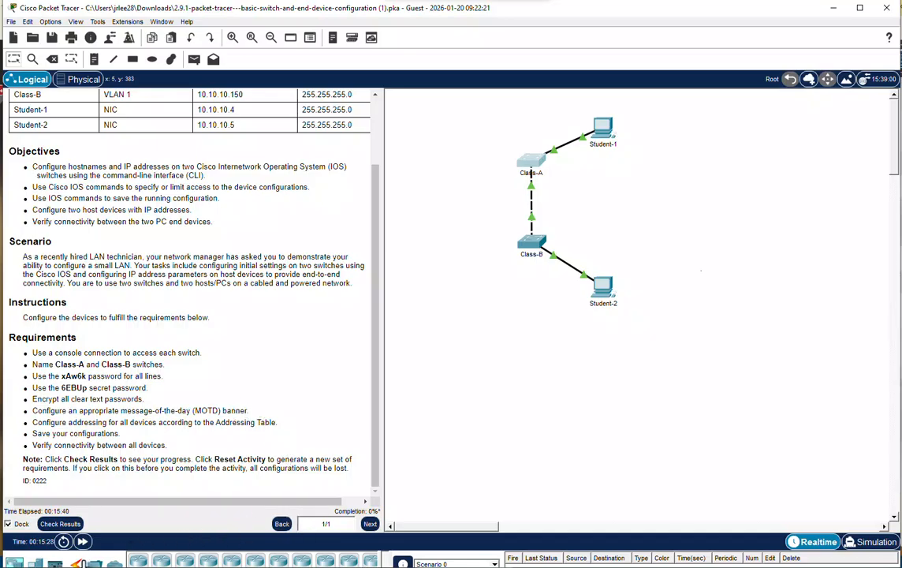
# Connect a console cable from the RS 232 port of Student-1 to the Console port of Class-A.
pyautogui.click(75, 563)
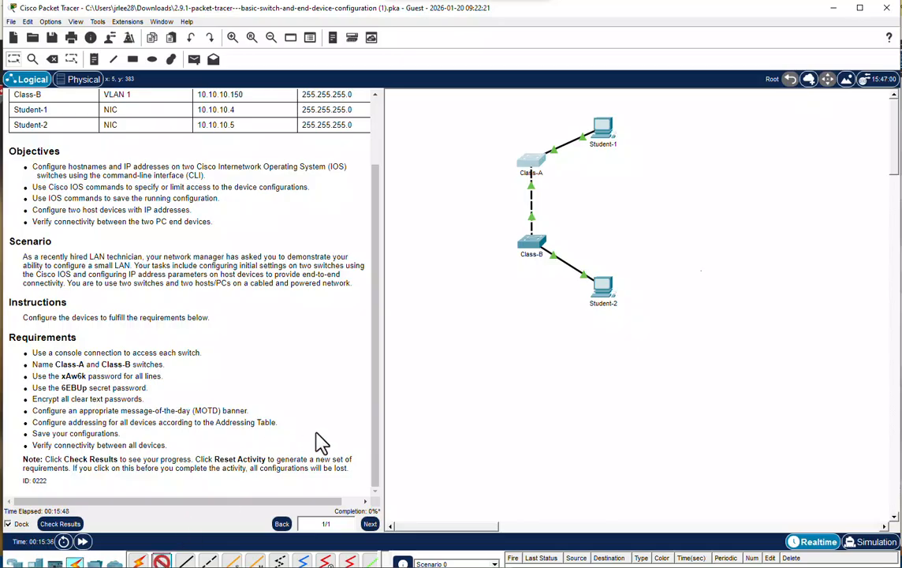
pyautogui.click(600, 130)
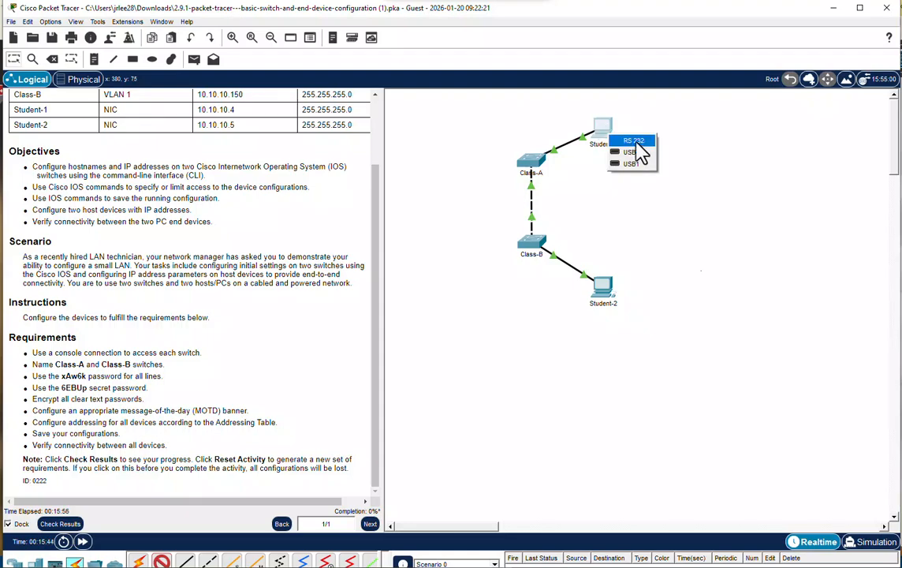
pyautogui.click(634, 141)
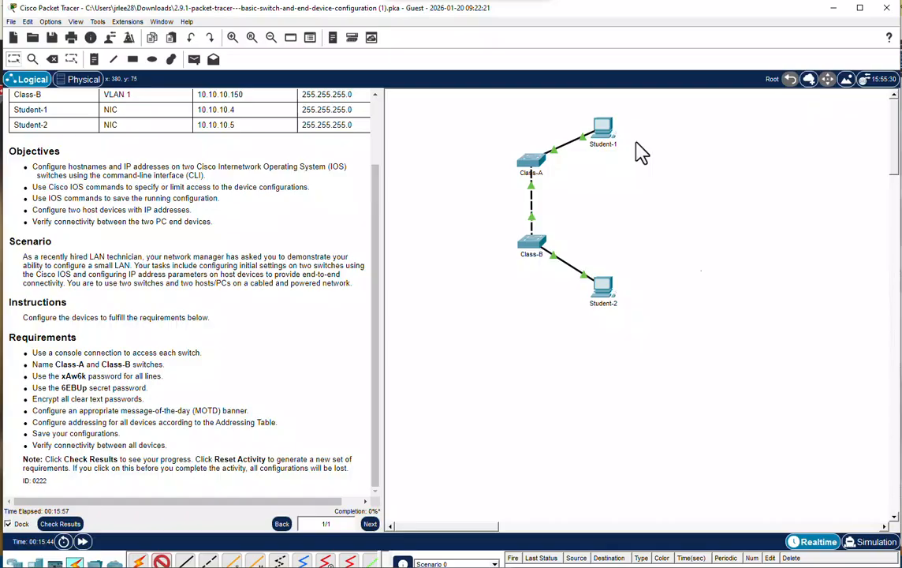
pyautogui.click(533, 164)
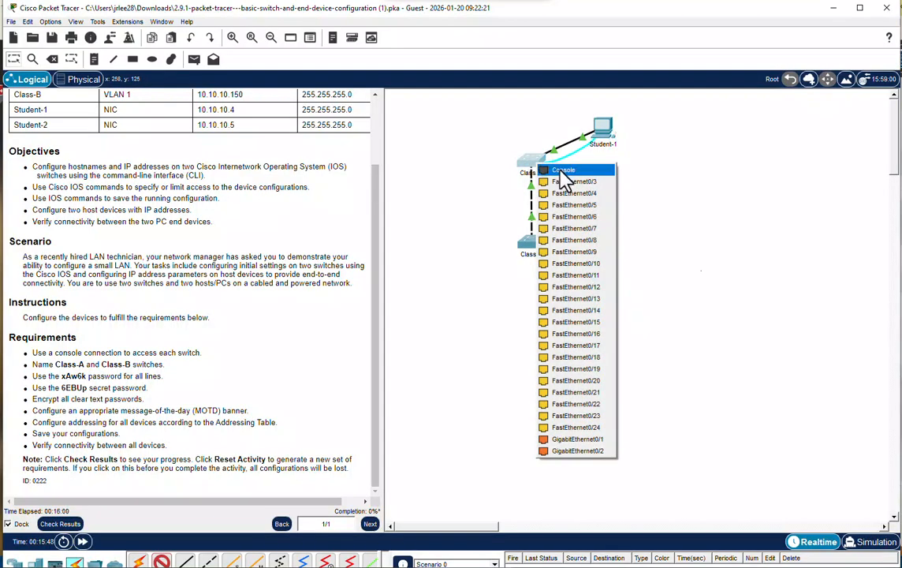
pyautogui.click(565, 175)
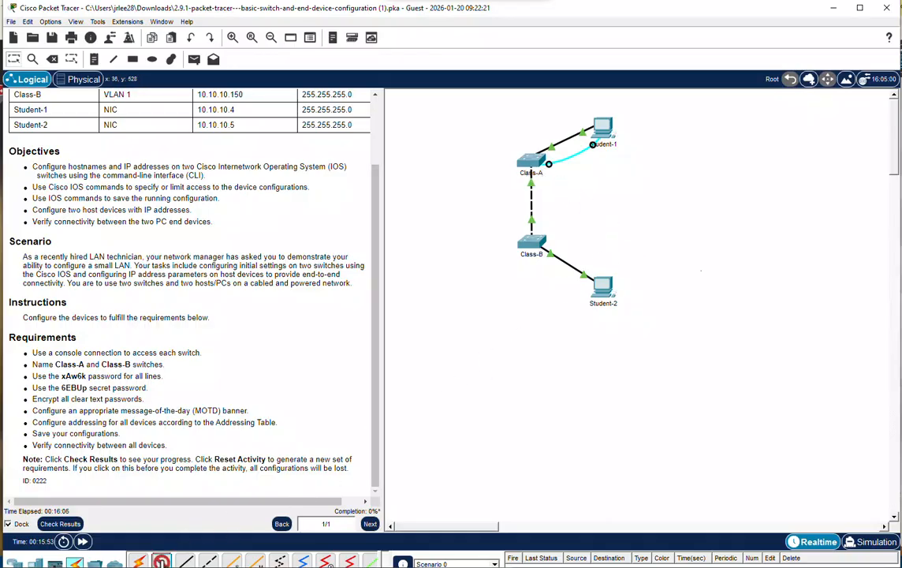
# Connect a console cable from the RS 232 port of Student-2 to the Console port of Class-B.
pyautogui.click(162, 561)
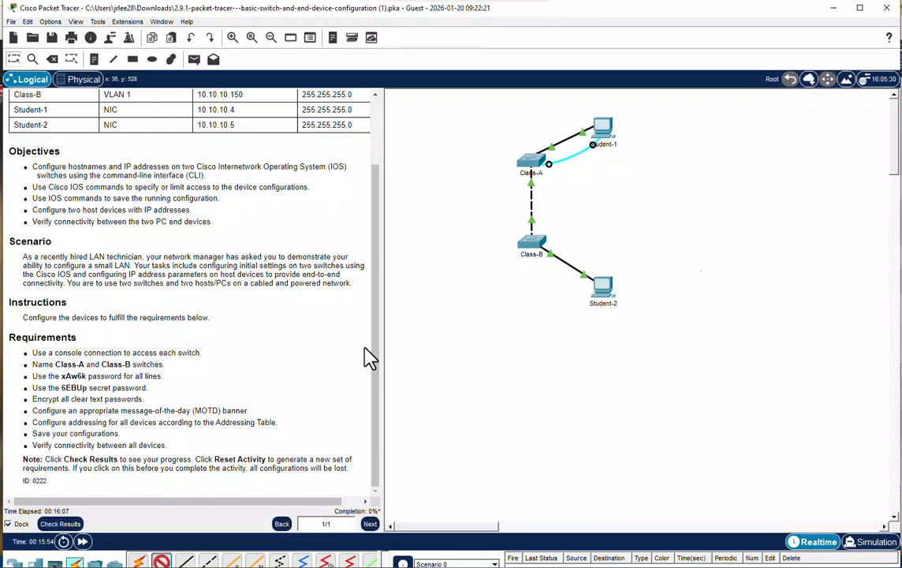
pyautogui.click(606, 292)
pyautogui.click(625, 298)
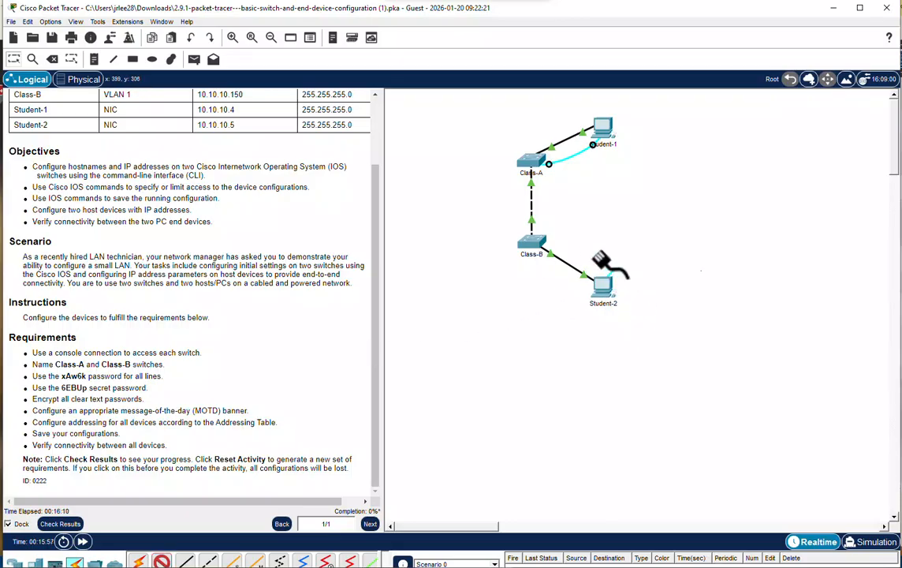
pyautogui.click(532, 242)
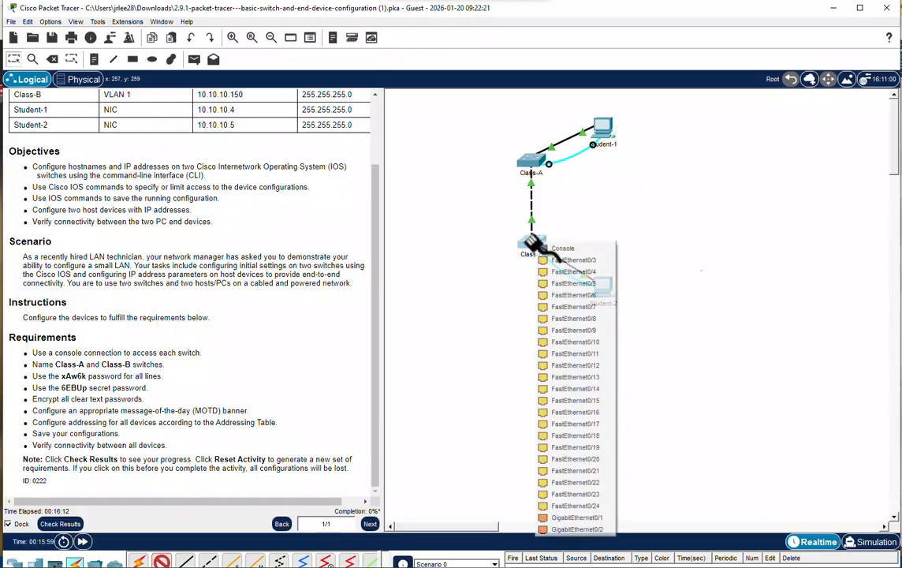
pyautogui.click(562, 248)
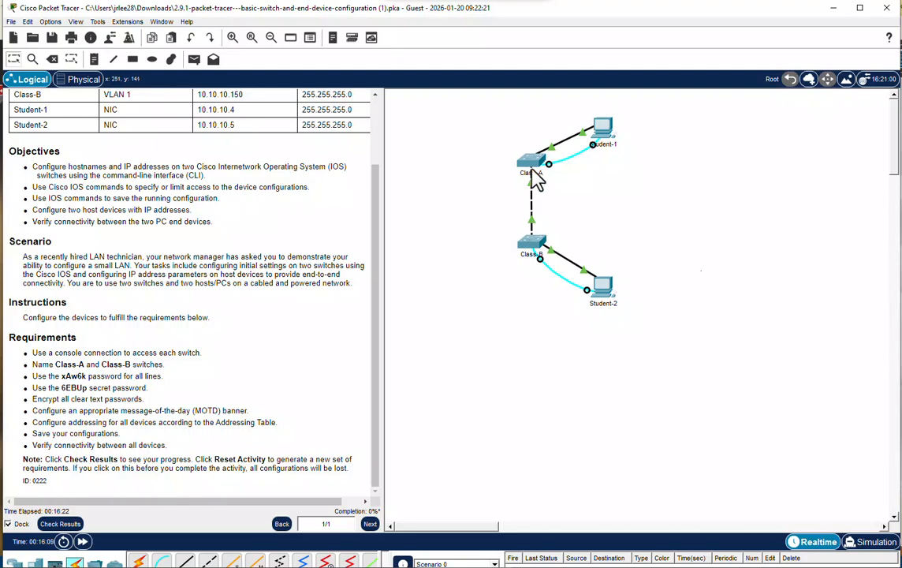
# Open a terminal on Student-1 with the default port settings and start the switch's console session.
pyautogui.click(604, 141)
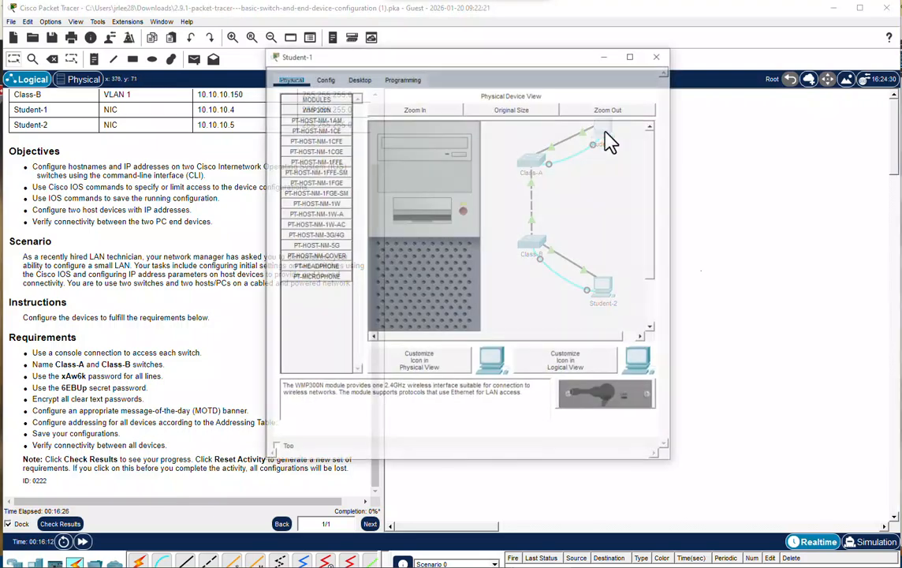
pyautogui.click(358, 81)
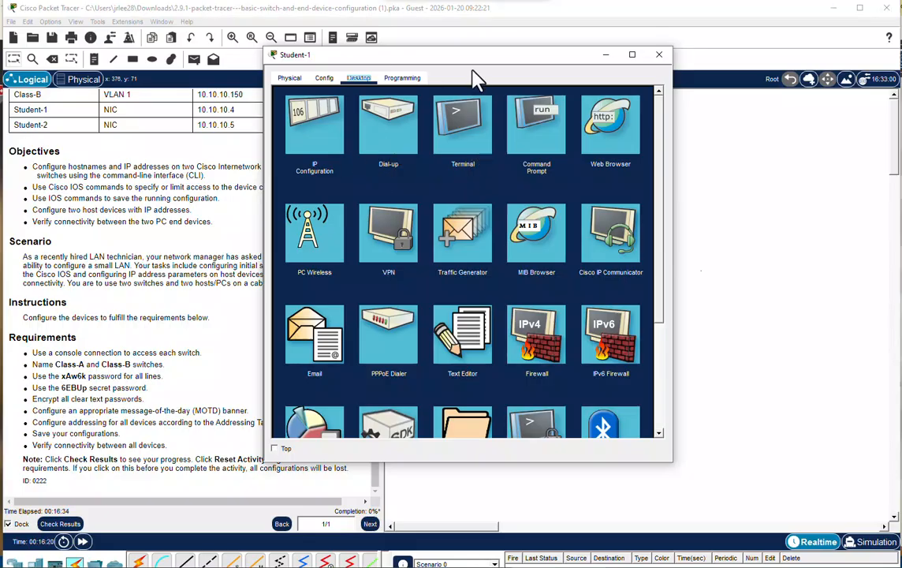
pyautogui.moveTo(474, 59); pyautogui.dragTo(517, 57)
pyautogui.click(509, 135)
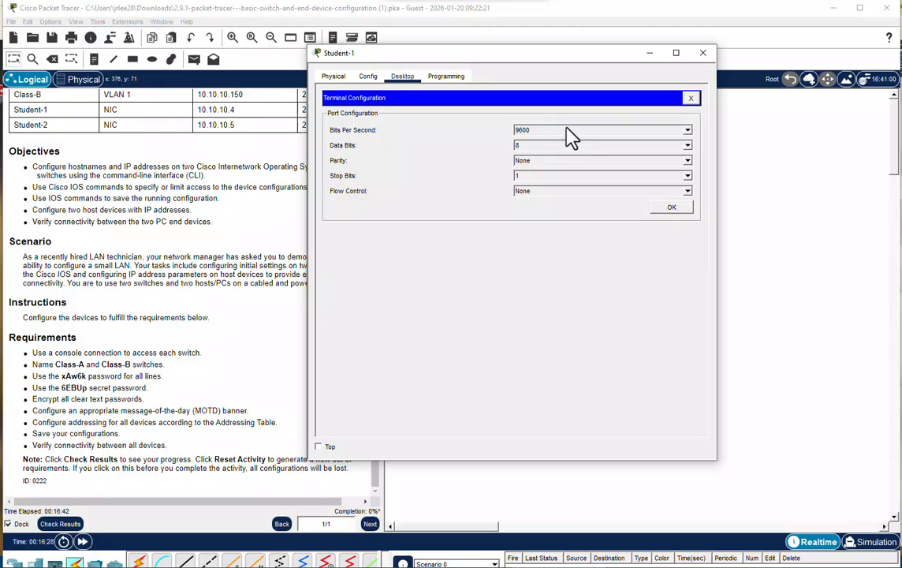
pyautogui.click(671, 208)
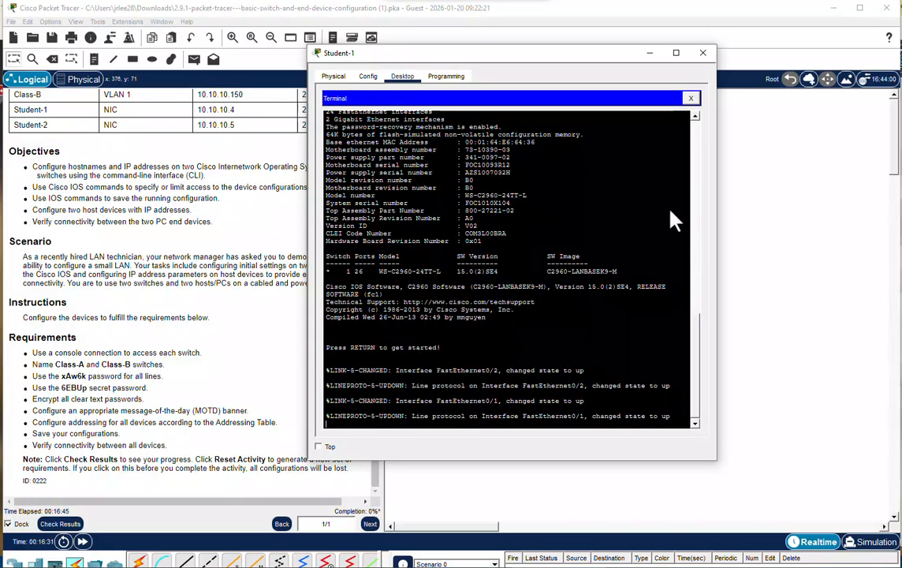
pyautogui.click(611, 404)
pyautogui.press('Return')
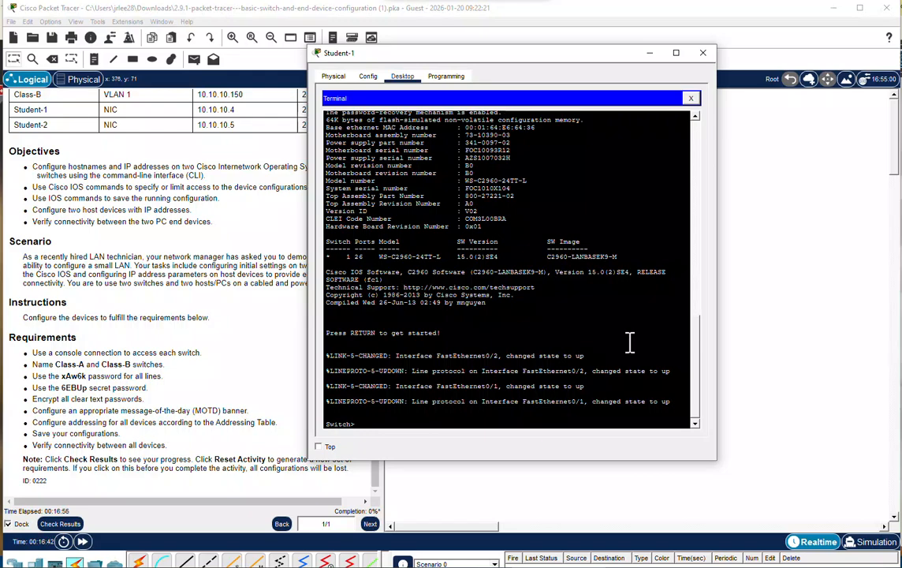
# Enter global configuration mode on the switch through privileged mode and set its hostname to Class-A.
pyautogui.write('enable')
pyautogui.press('Return')
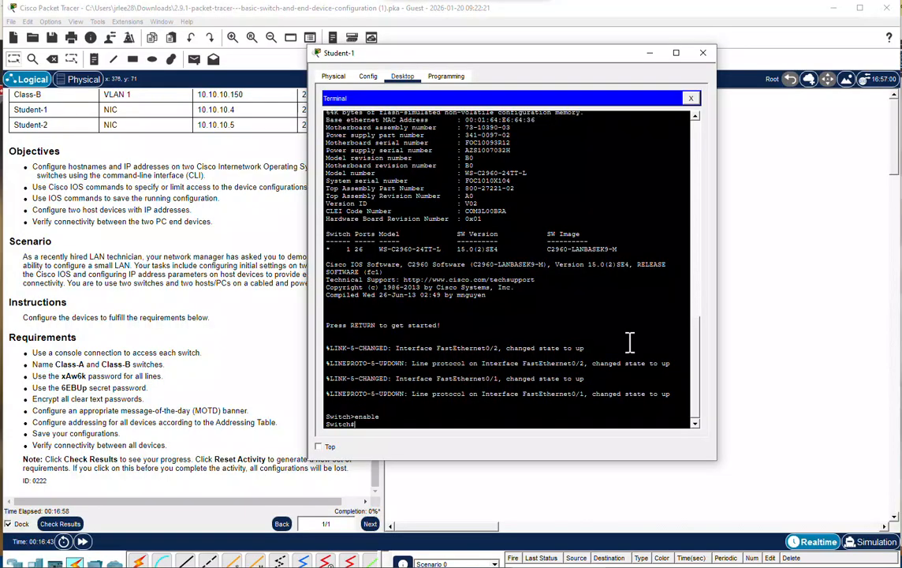
pyautogui.write('config t')
pyautogui.press('Return')
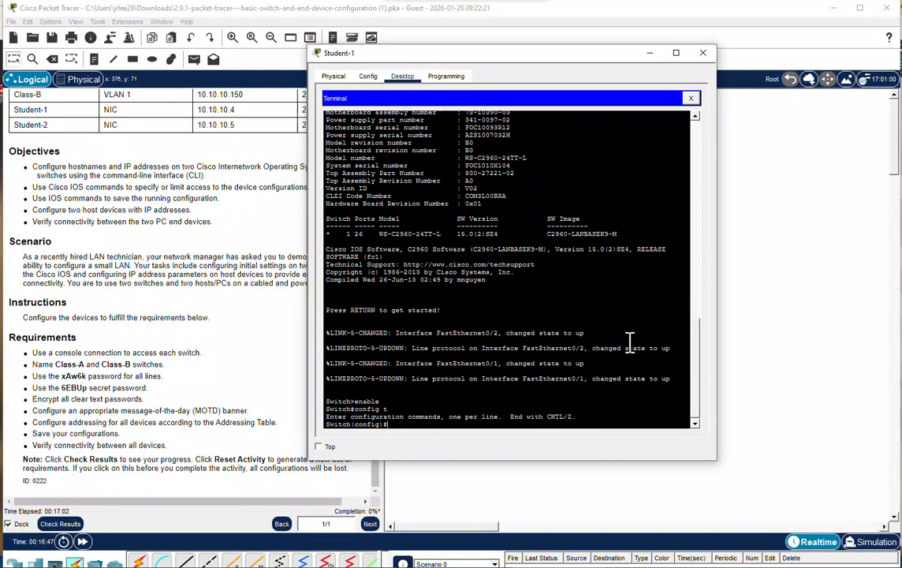
pyautogui.write('hostname Class-A')
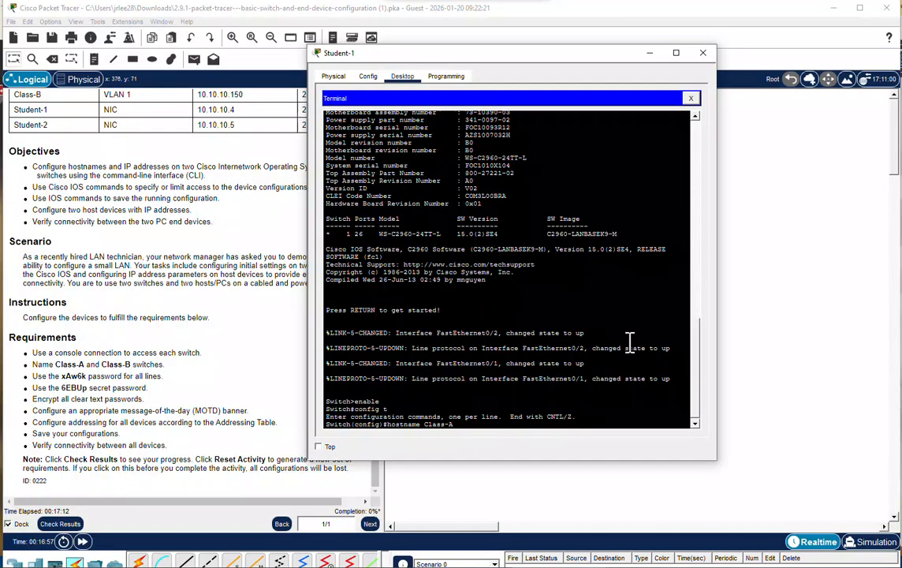
pyautogui.press('Return')
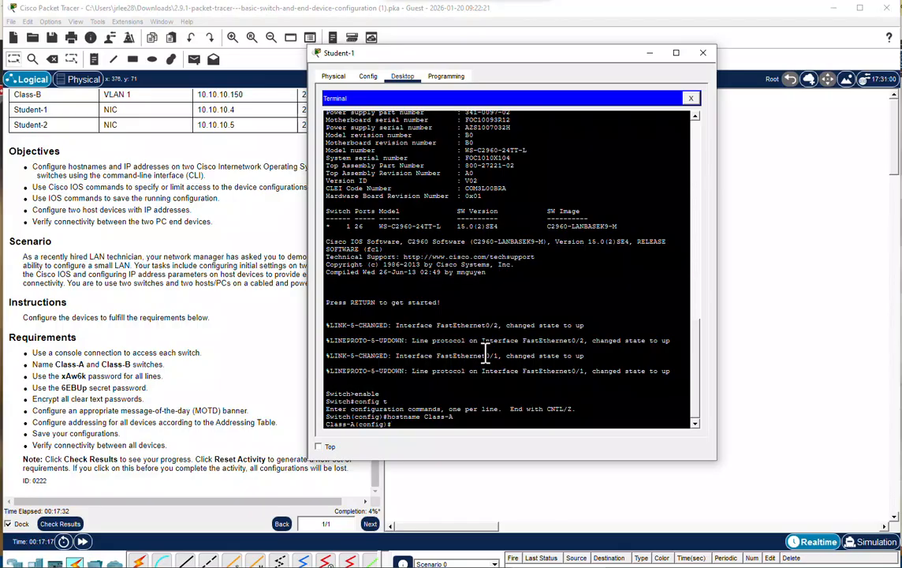
# Set the required line password on console line 0 of Class-A, enable login, and return to global configuration.
pyautogui.write('line con 0')
pyautogui.press('Return')
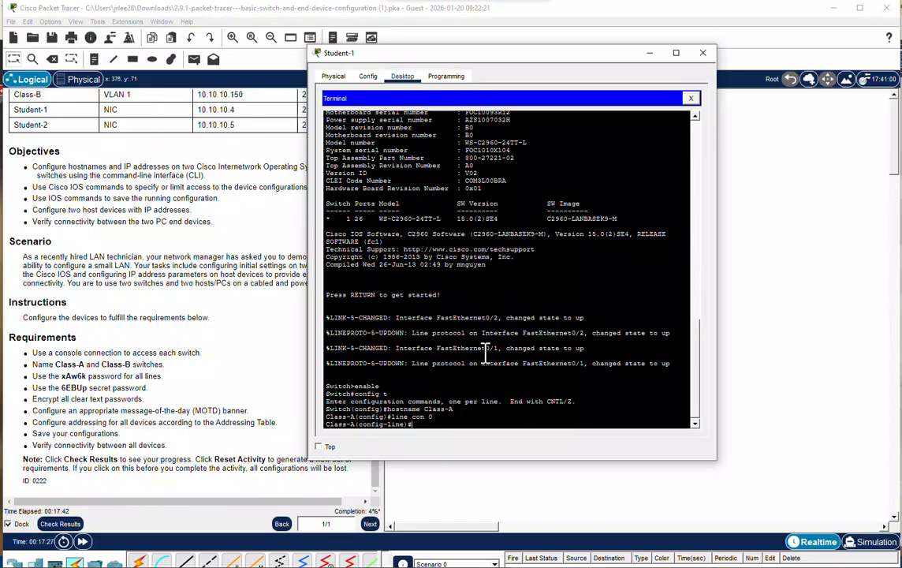
pyautogui.write('password xAw6k')
pyautogui.press('Return')
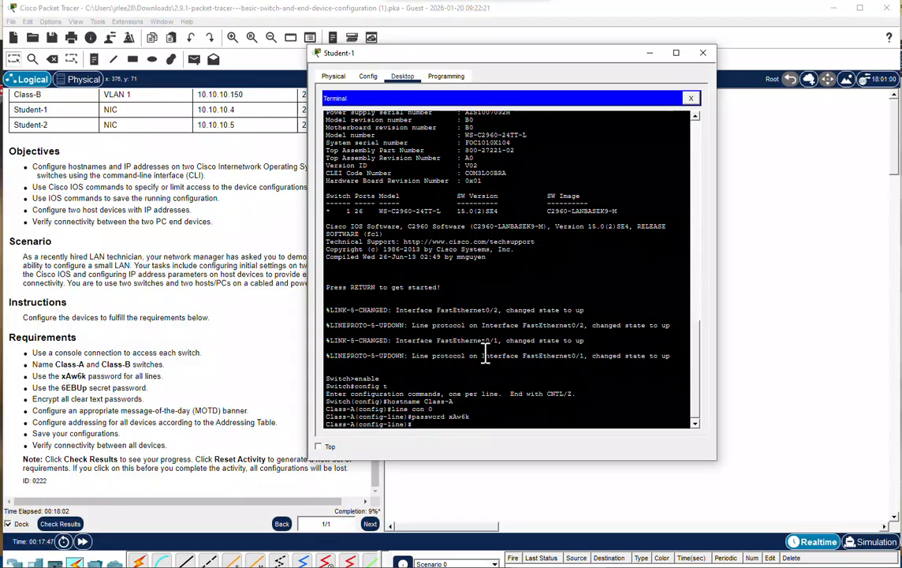
pyautogui.write('login')
pyautogui.press('Return')
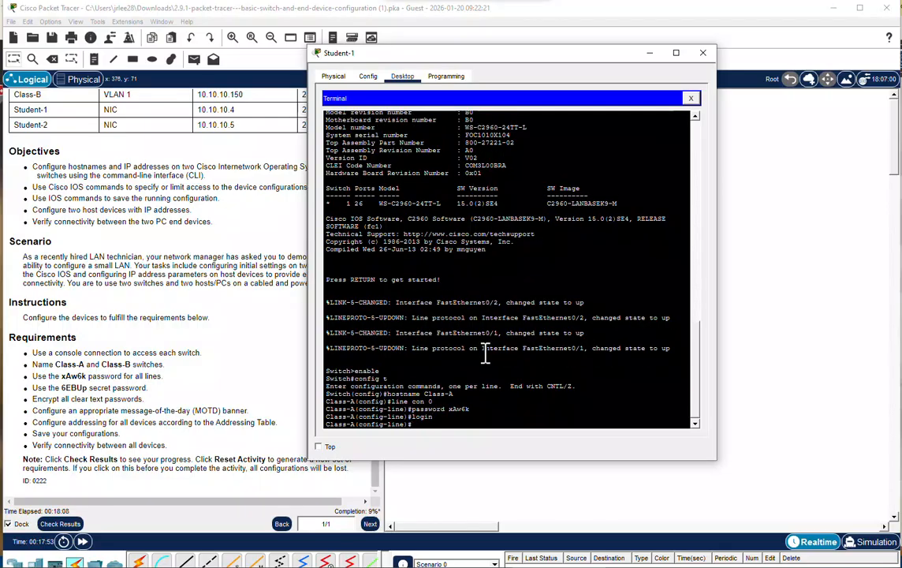
pyautogui.write('exit')
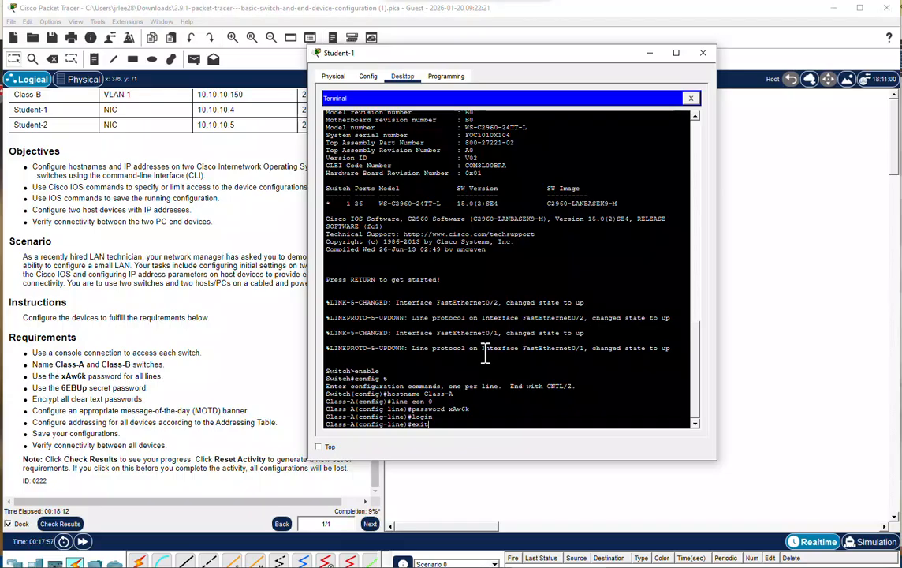
pyautogui.press('Return')
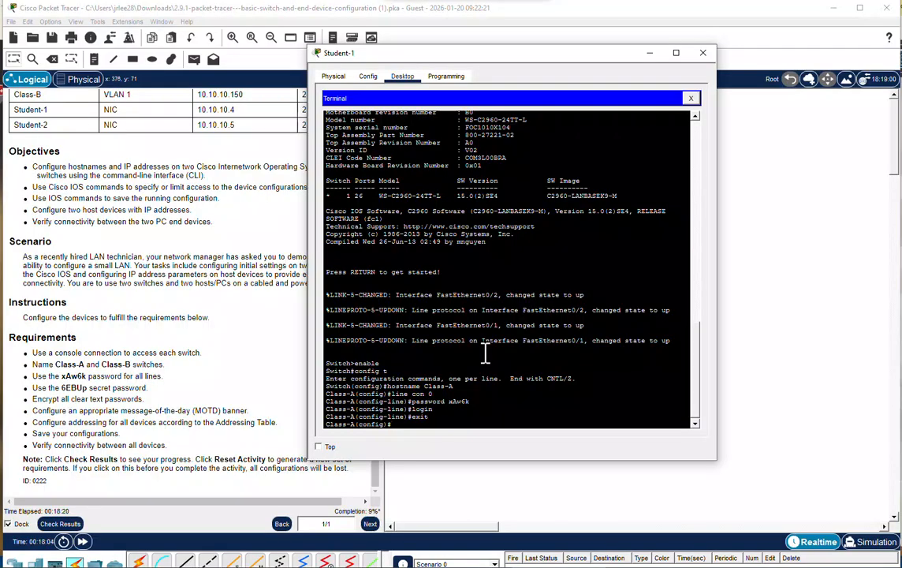
pyautogui.write('line con 0')
pyautogui.press('Return')
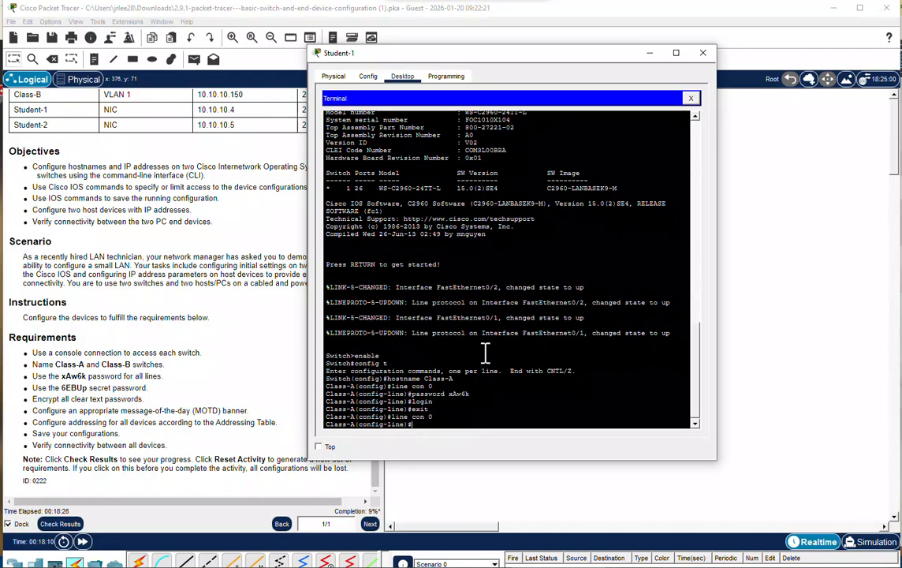
pyautogui.write('exit')
pyautogui.press('Return')
# Set the required enable secret password on Class-A.
pyautogui.write('ena')
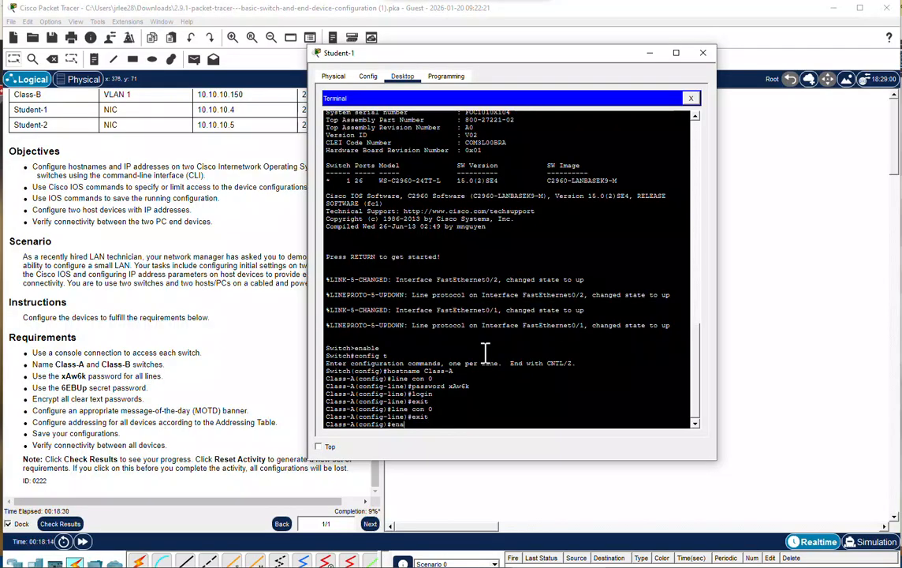
pyautogui.write('ble secret 6E')
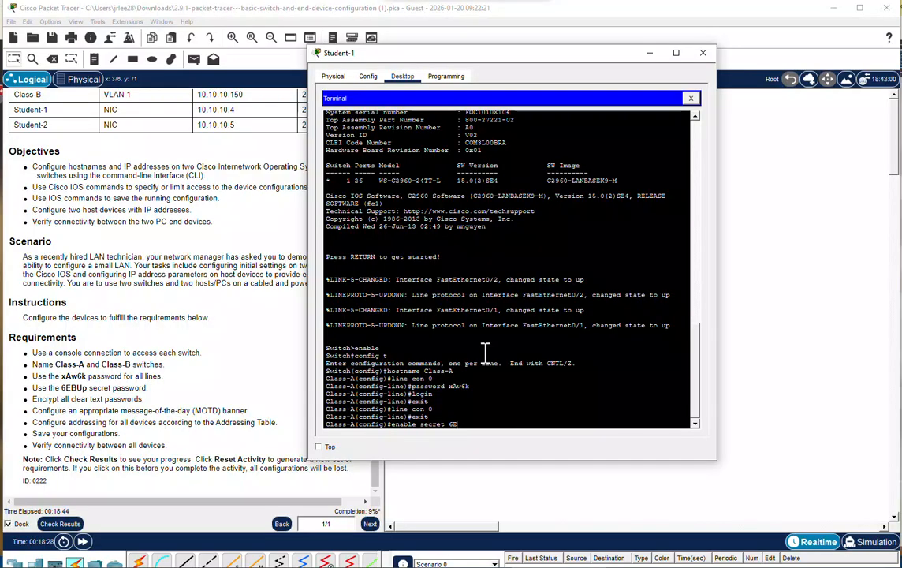
pyautogui.write('BUp')
pyautogui.press('Return')
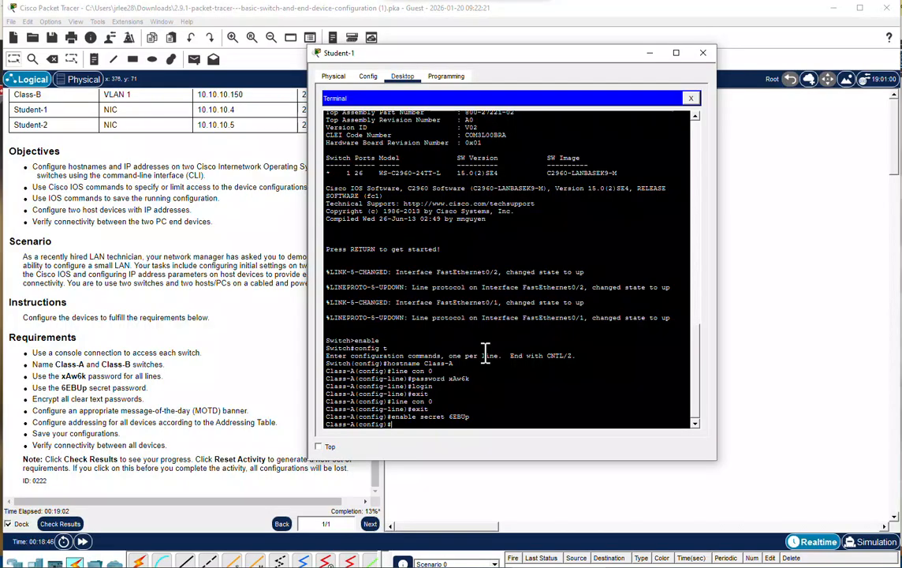
# Encrypt all clear text passwords on Class-A with the service password-encrypt command.
pyautogui.write('service password-encrypt')
pyautogui.press('Return')
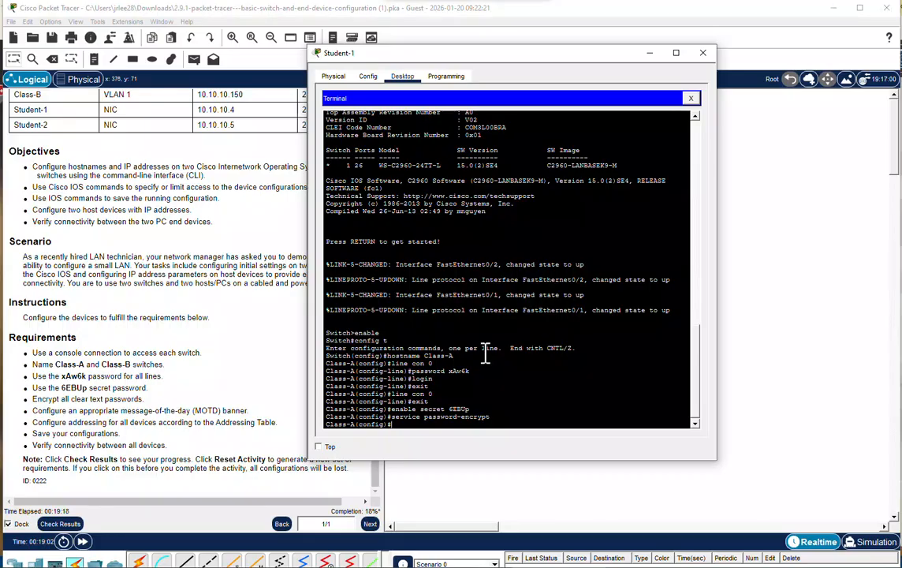
# Try to set the message "This is the MOTD message - No unauthrized access" on Class-A with the motd command.
pyautogui.write('mo')
pyautogui.write('td')
pyautogui.write(':')
pyautogui.write('"')
pyautogui.write('This ')
pyautogui.write('is the ')
pyautogui.write('MOTD')
pyautogui.write(' mes')
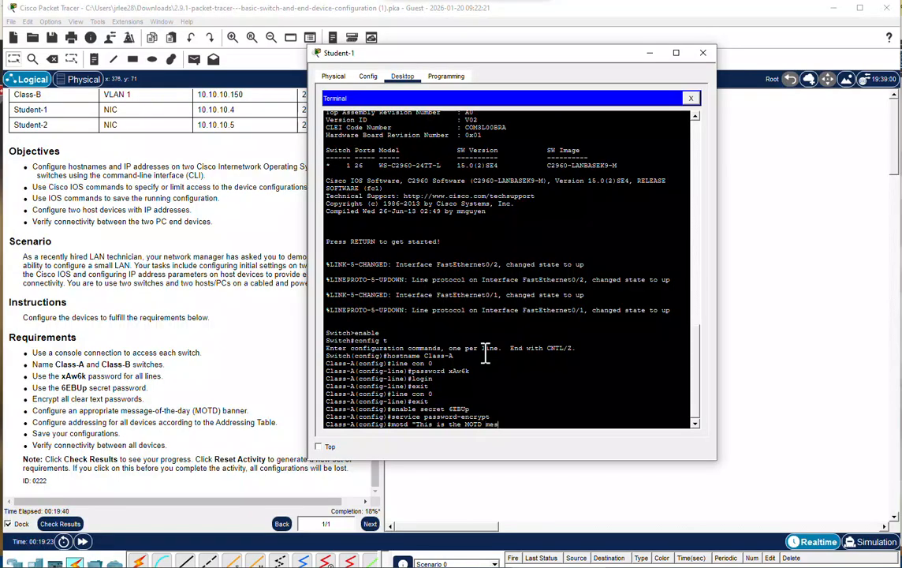
pyautogui.write('sage - No unauthrized access"')
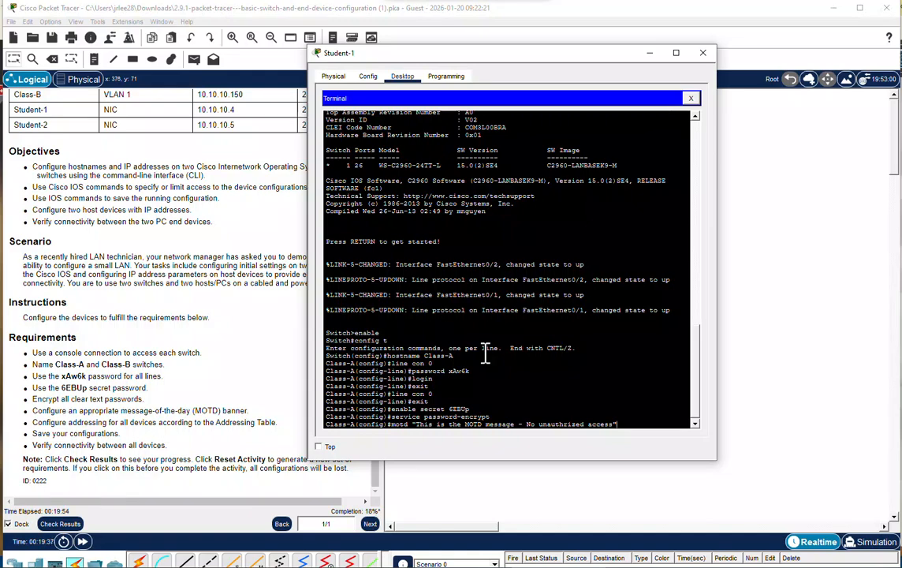
pyautogui.press('Return')
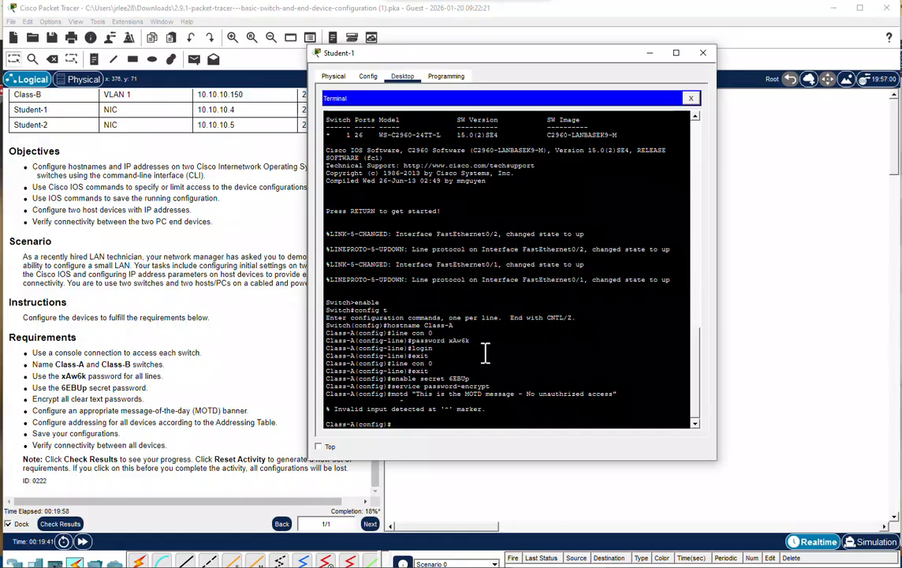
# Set the message-of-the-day banner on Class-A to "No unautorized access" with the banner motd command.
pyautogui.write('banner motd "No unauto')
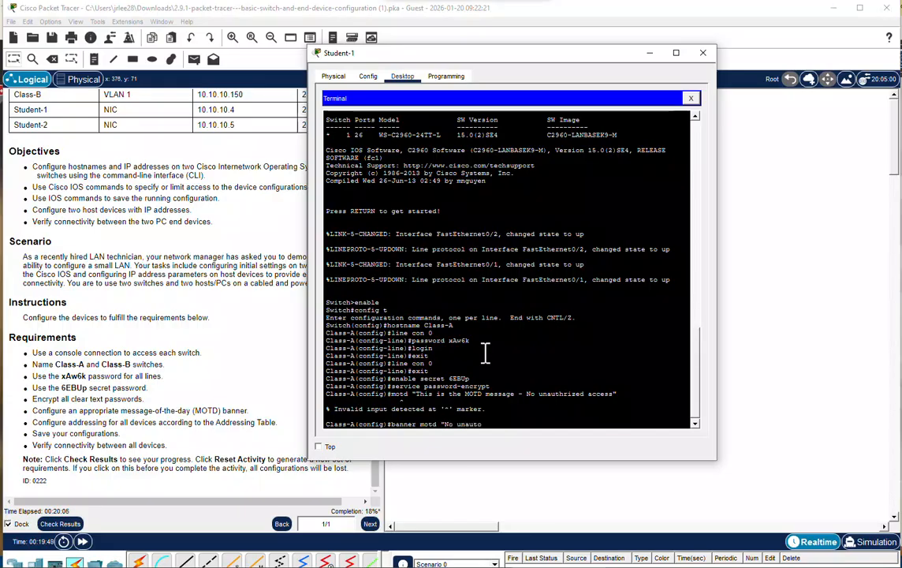
pyautogui.write('rized access"')
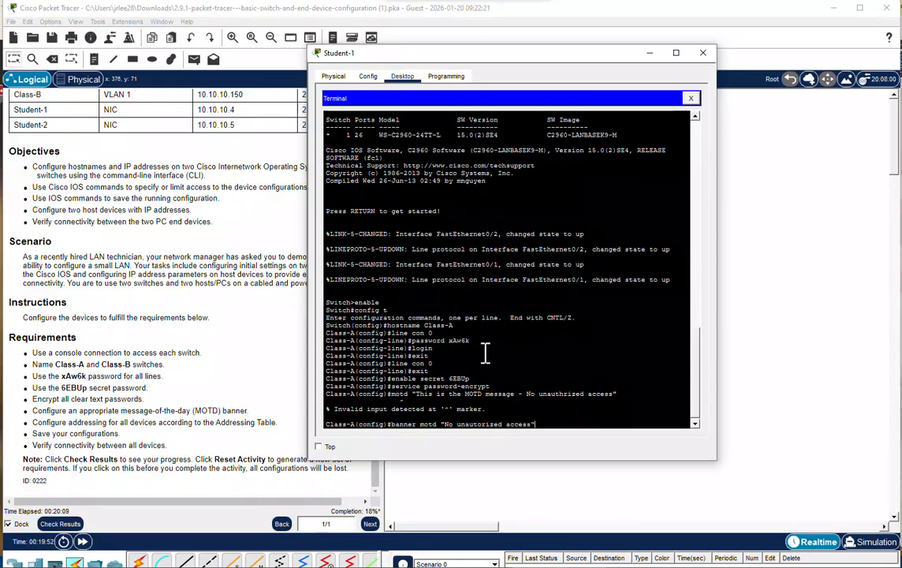
pyautogui.press('Return')
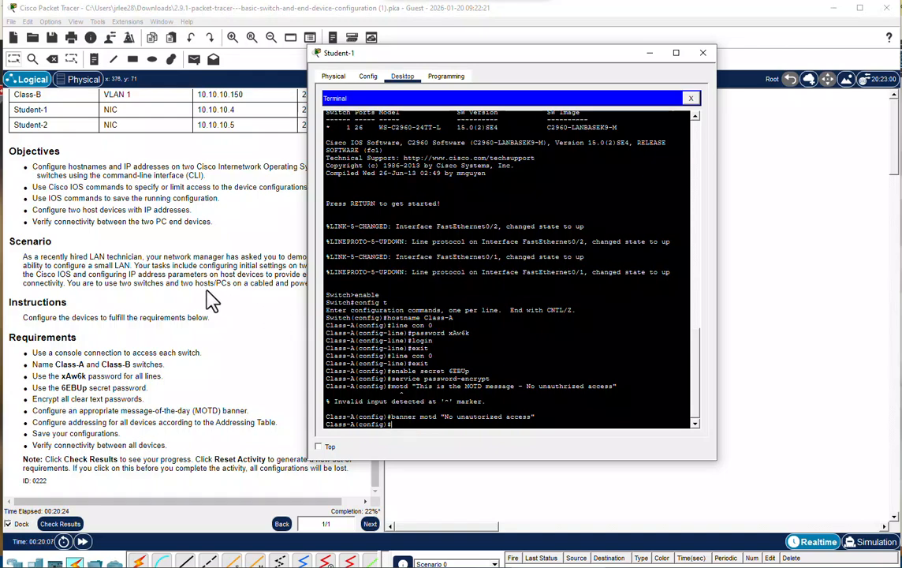
# Assign IP address 10.10.10.100 with subnet mask 255.255.255.0 to interface VLAN 1 on Class-A.
pyautogui.scroll(1, 209, 299)
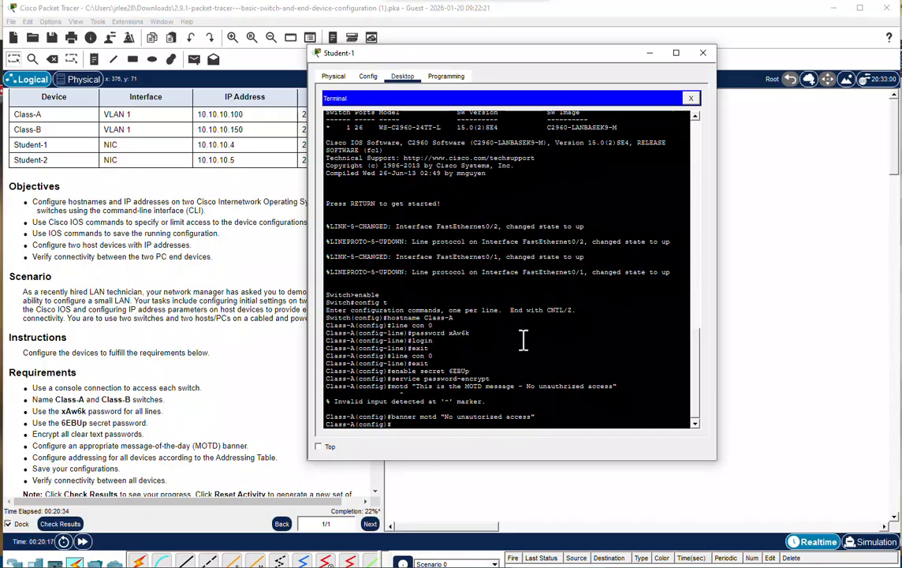
pyautogui.write('interface vlan 1')
pyautogui.press('Return')
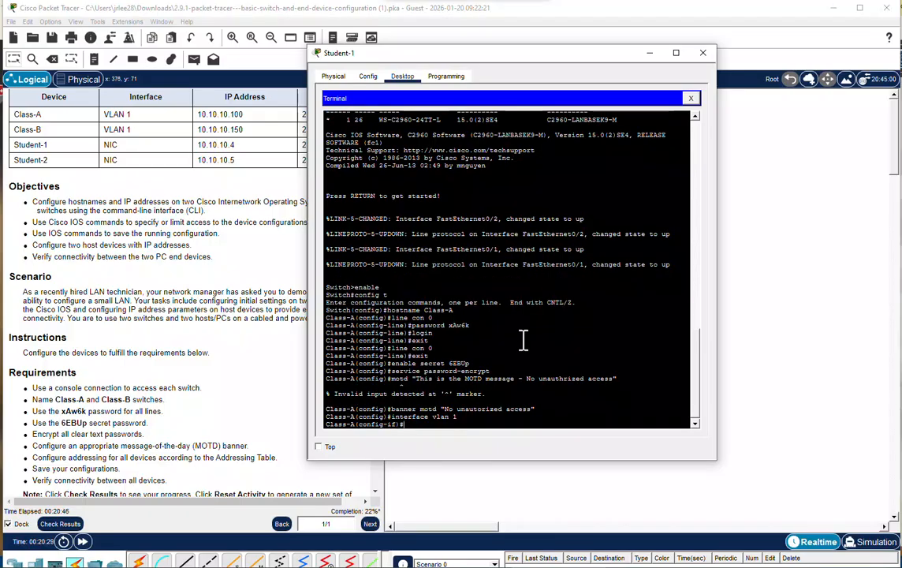
pyautogui.write('ip address 10.10.10.10')
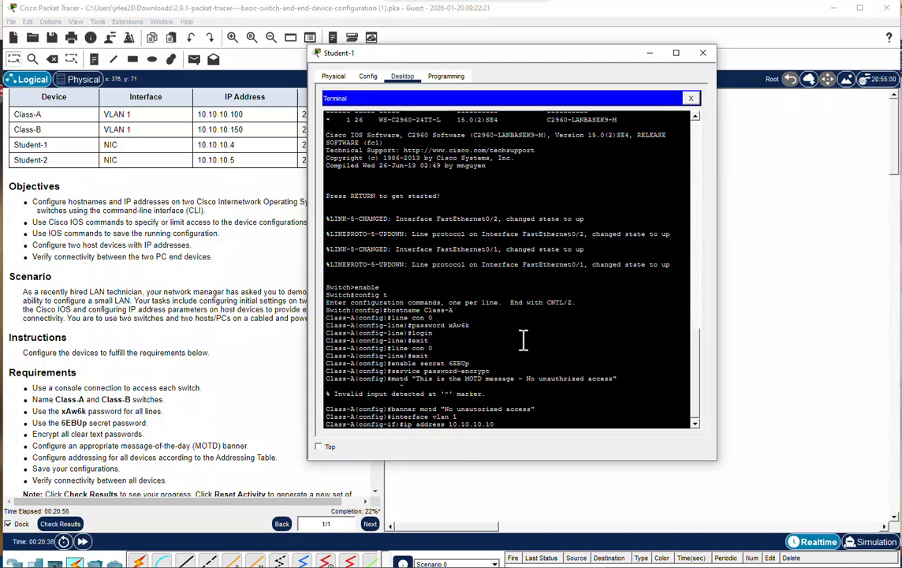
pyautogui.write('0')
pyautogui.write(' 2555')
pyautogui.write('.255')
pyautogui.write('.255.0')
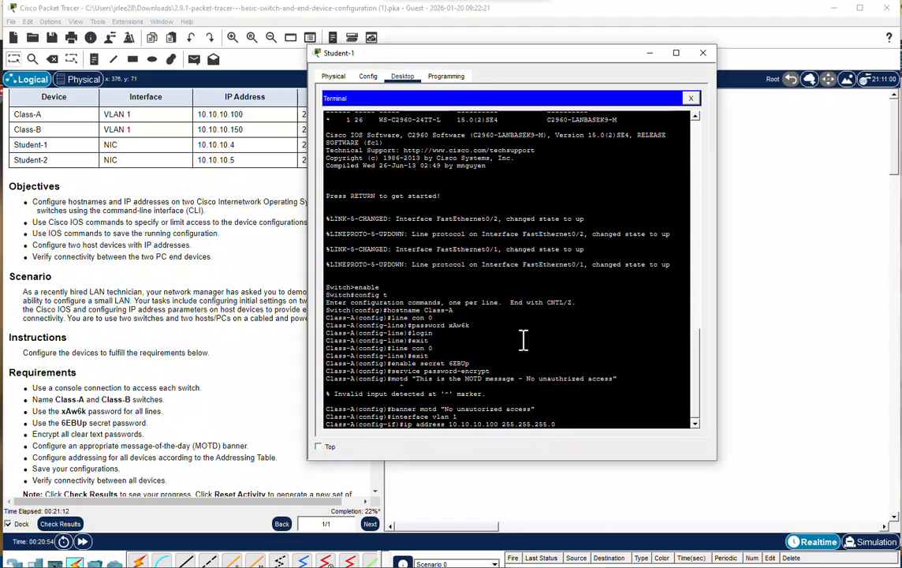
pyautogui.press('Return')
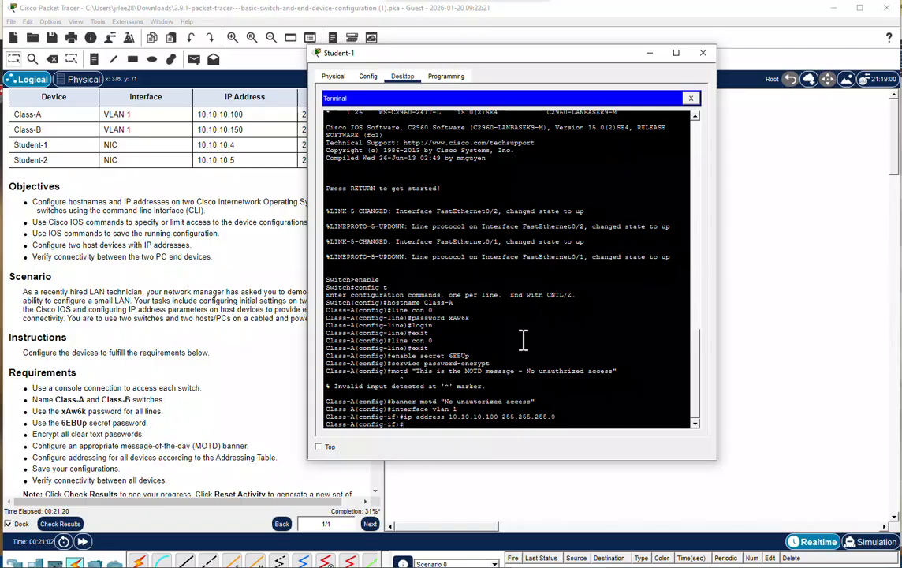
# Enable the VLAN 1 interface on Class-A with the no shut command.
pyautogui.write('no shut')
pyautogui.press('Return')
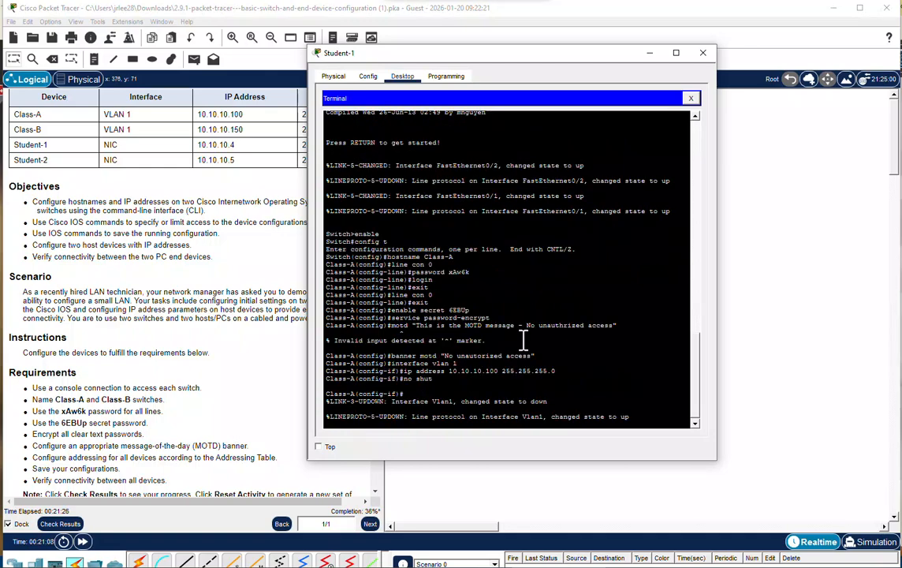
pyautogui.press('Return')
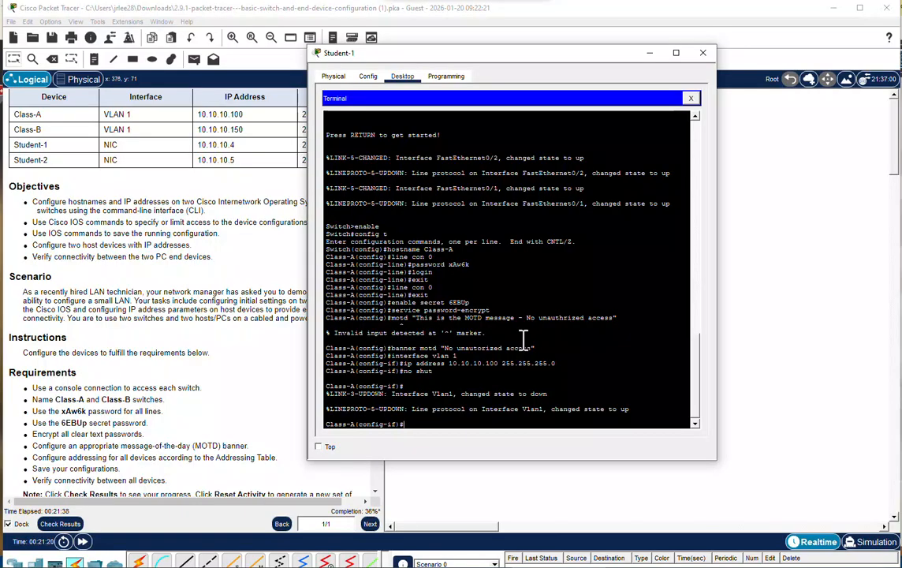
# End configuration mode on Class-A, save the running configuration to startup-config, and close the Student-1 terminal.
pyautogui.write('end')
pyautogui.press('Return')
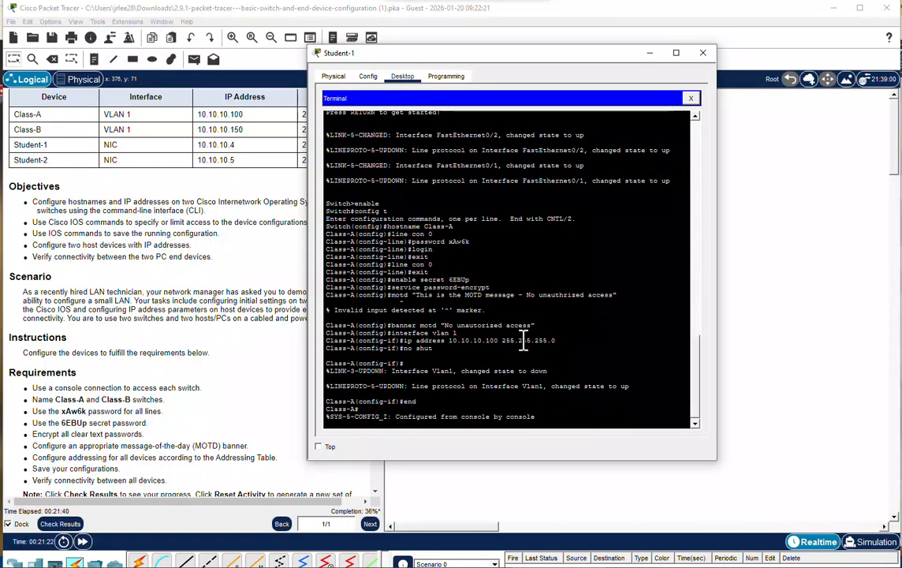
pyautogui.press('Return')
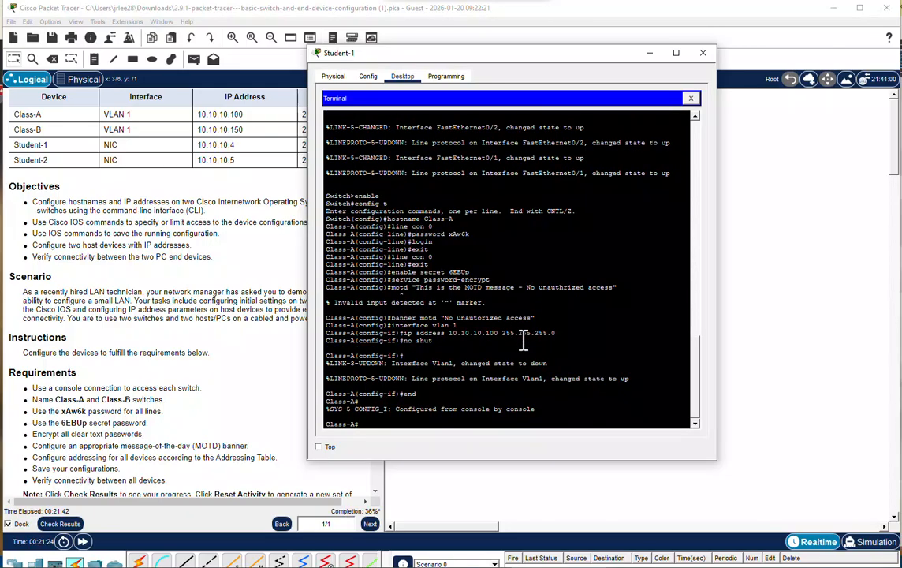
pyautogui.write('copy run start')
pyautogui.press('Return')
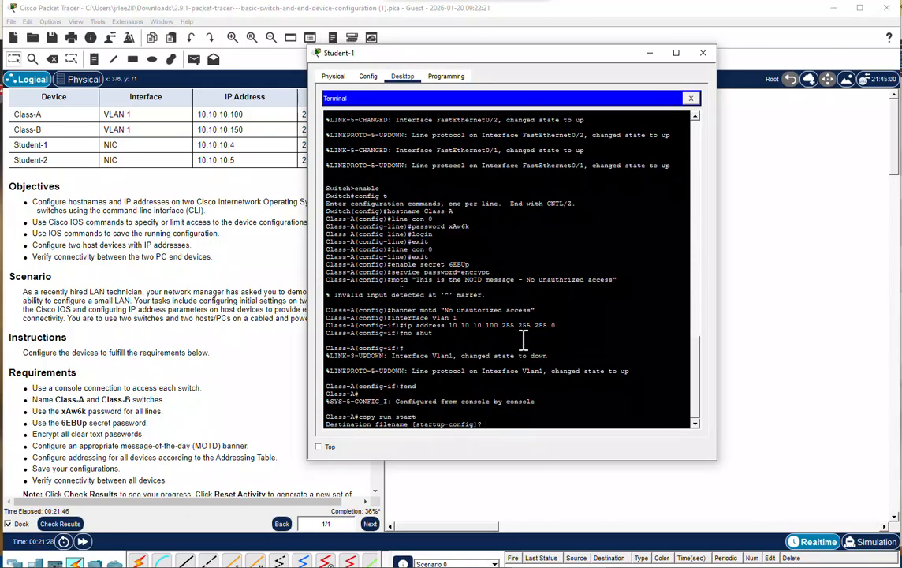
pyautogui.press('Return')
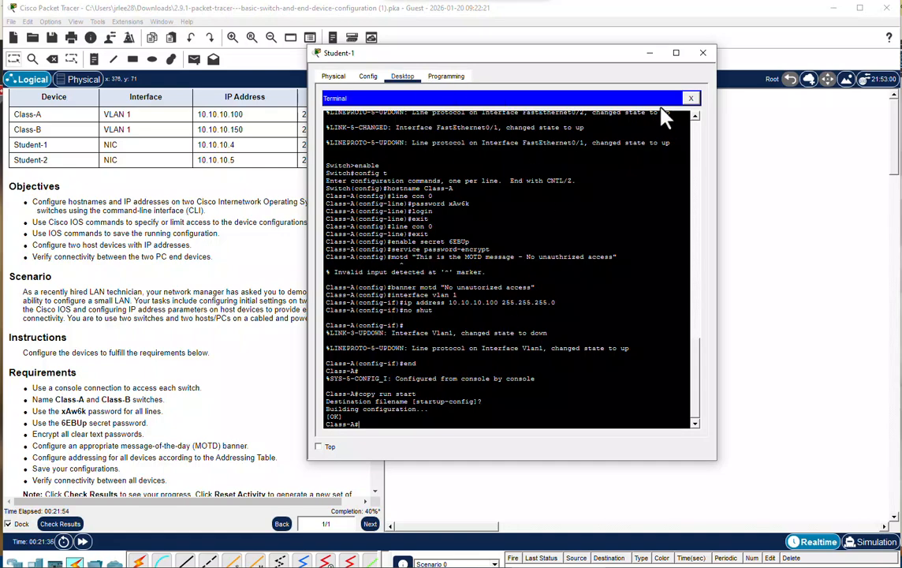
pyautogui.click(691, 101)
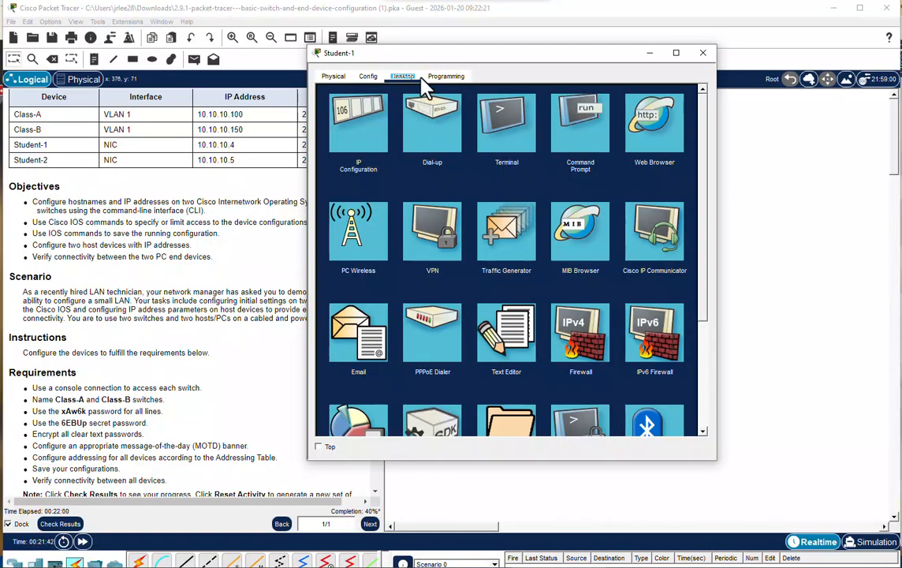
# Configure Student-1 with static IPv4 address 10.10.10.4 and subnet mask 255.255.255.0.
pyautogui.moveTo(454, 59); pyautogui.dragTo(584, 51)
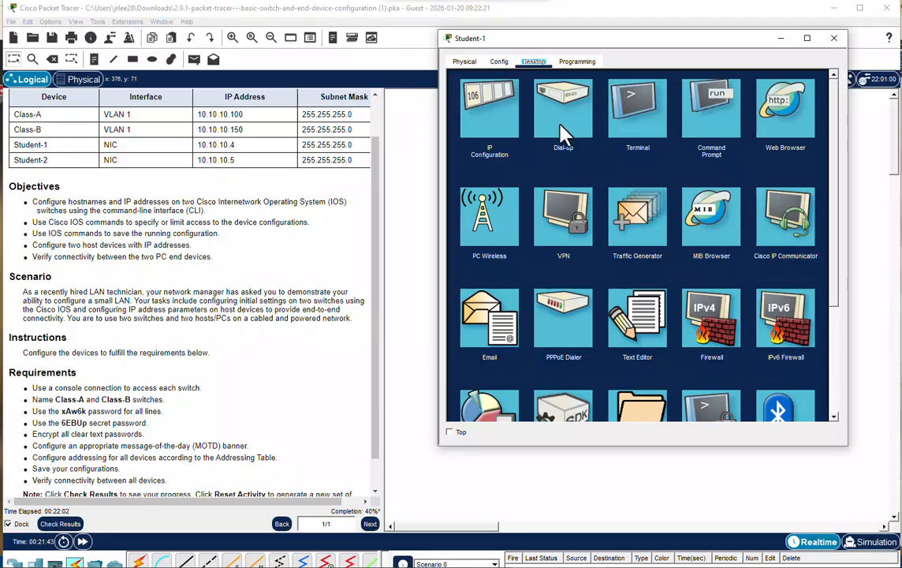
pyautogui.click(490, 118)
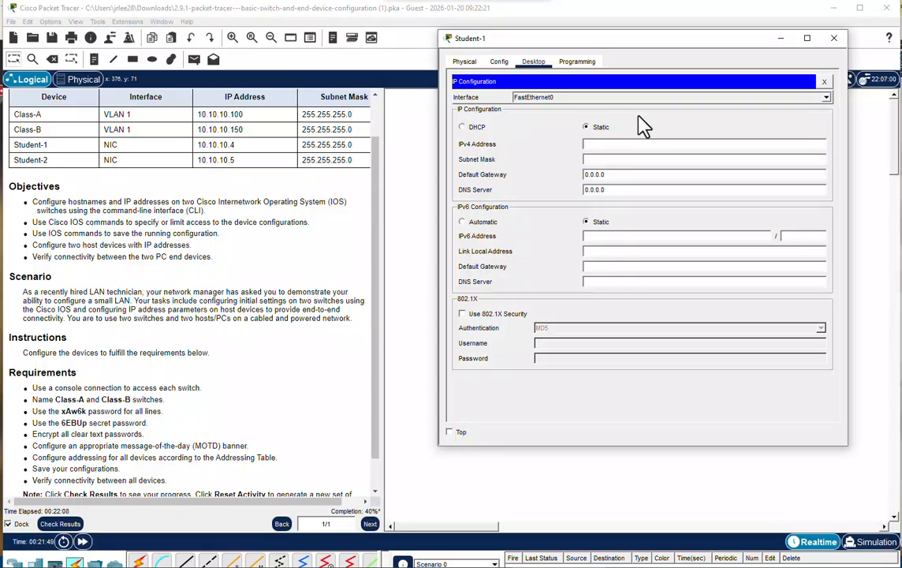
pyautogui.write('10.10.10.4')
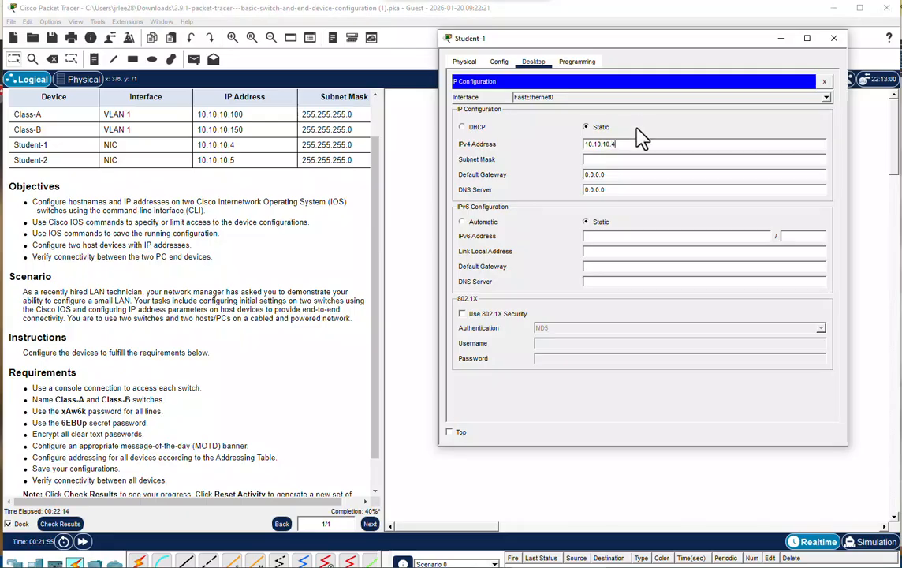
pyautogui.click(639, 158)
pyautogui.press('BackSpace')
pyautogui.press('BackSpace')
pyautogui.press('BackSpace')
pyautogui.press('BackSpace')
pyautogui.press('BackSpace')
pyautogui.write('255.255.255.0')
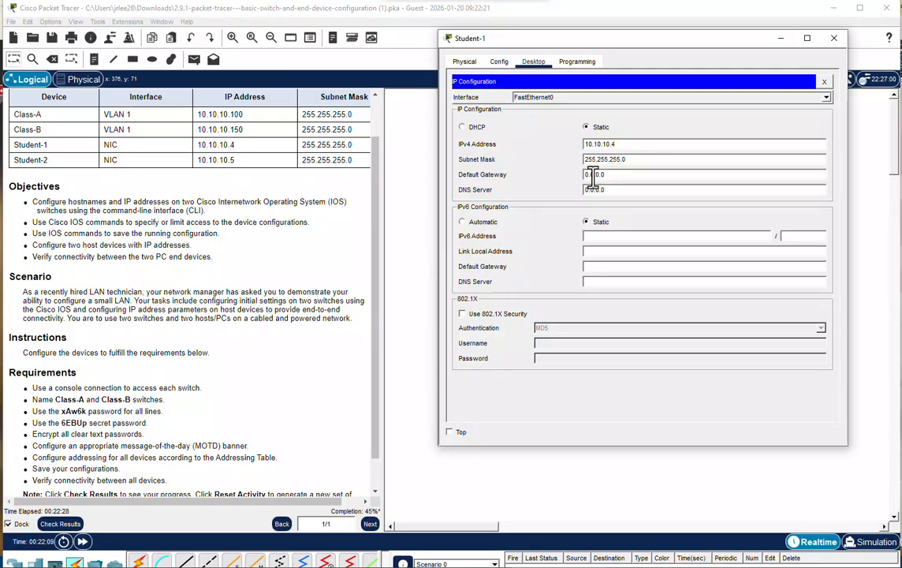
pyautogui.click(824, 82)
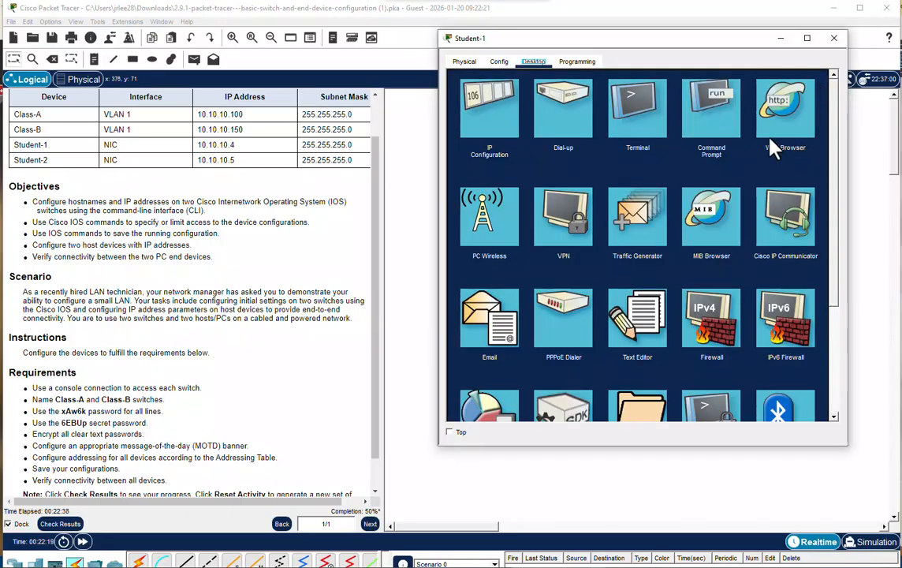
# Test connectivity from Student-1 to Class-A by pinging 10.10.10.100, and close the Student-1 window.
pyautogui.click(709, 130)
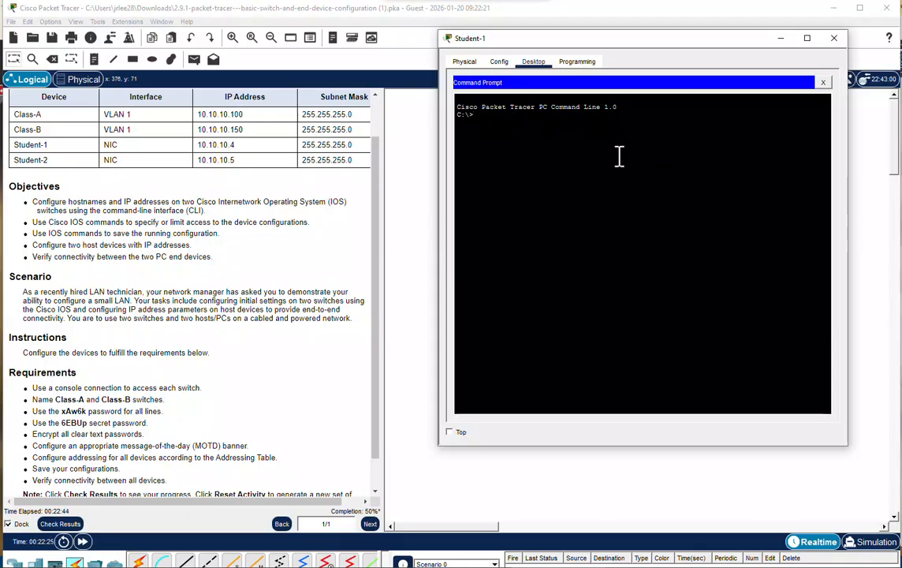
pyautogui.write('ping 10.10.10.100')
pyautogui.press('Return')
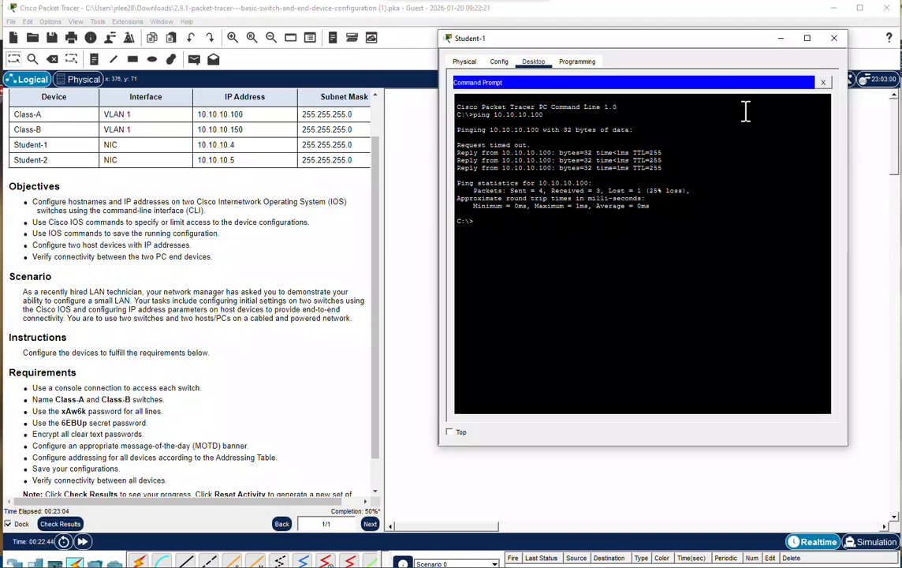
pyautogui.click(834, 38)
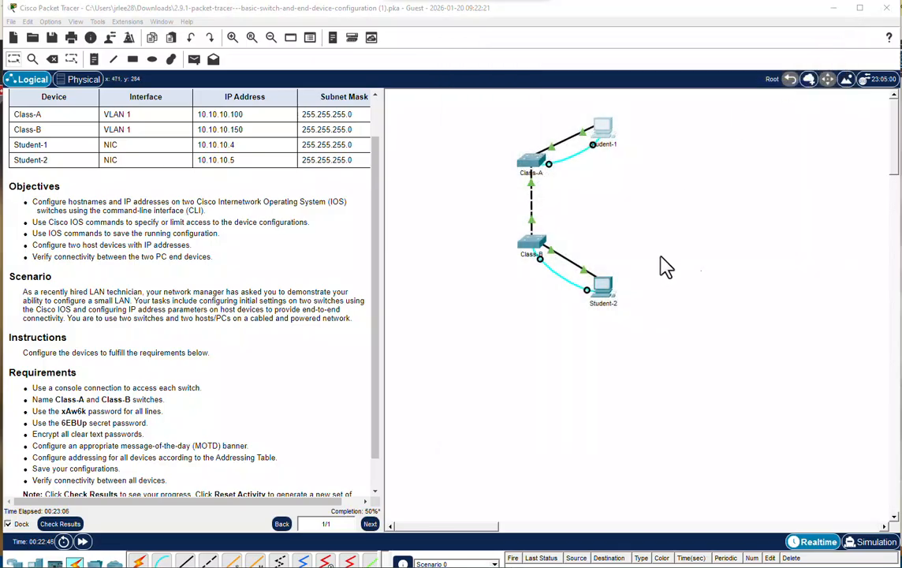
# Configure Student-2 with static IPv4 address 10.10.10.5 and subnet mask 255.255.255.0.
pyautogui.click(609, 289)
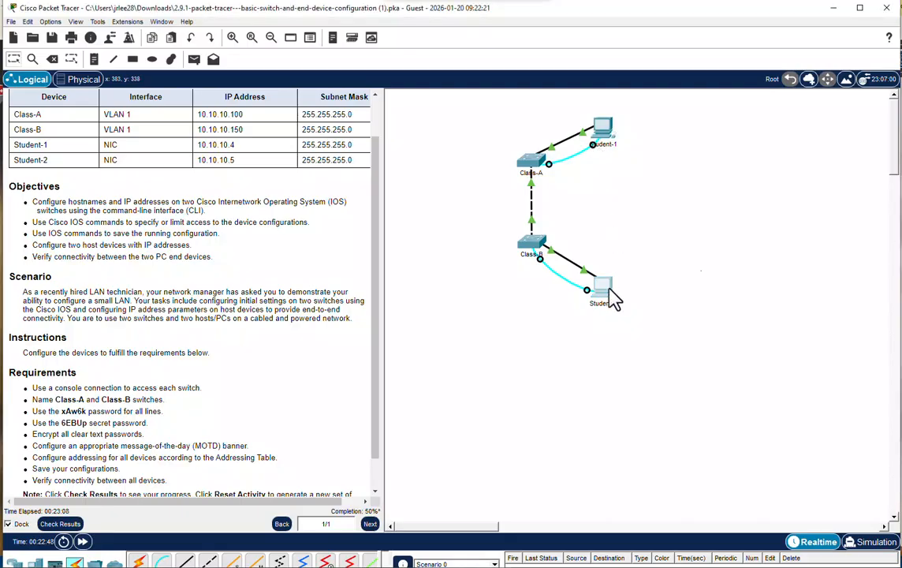
pyautogui.click(612, 296)
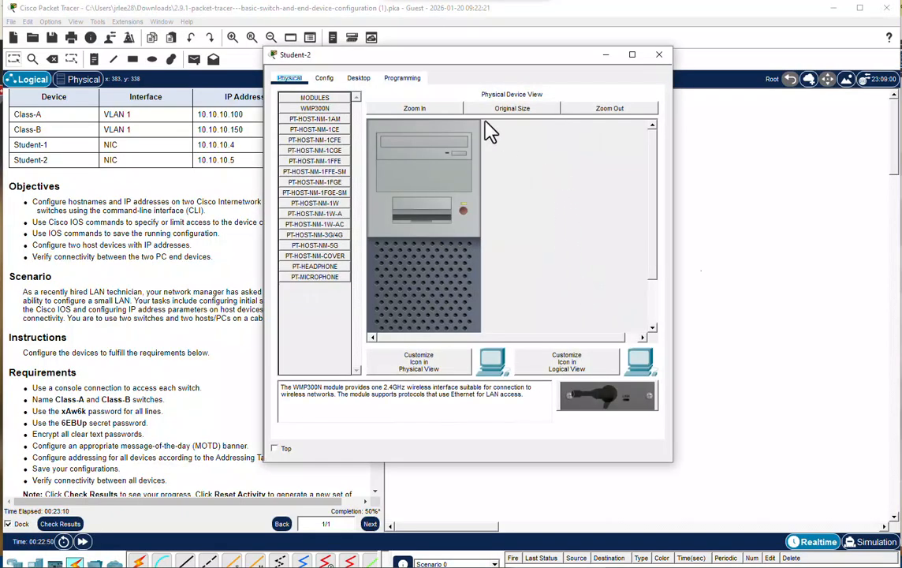
pyautogui.click(358, 78)
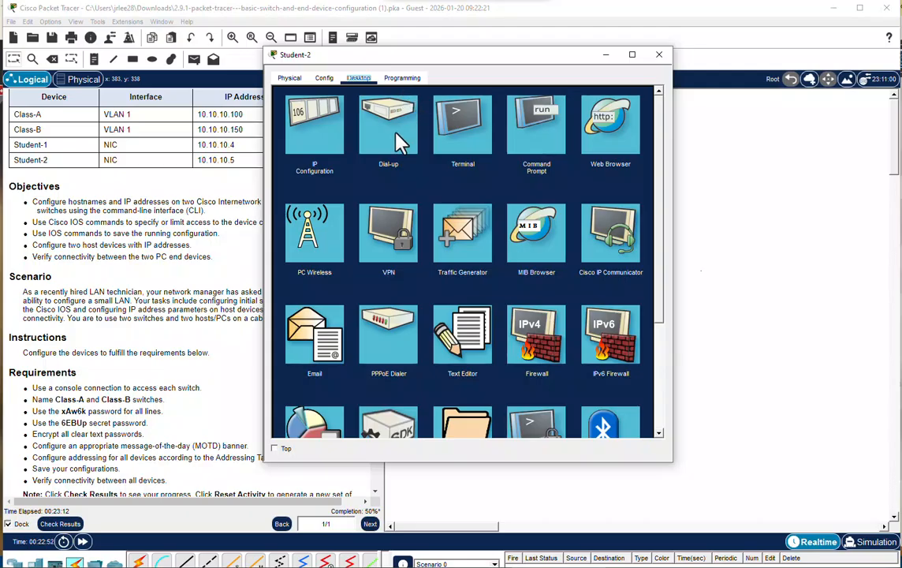
pyautogui.click(329, 144)
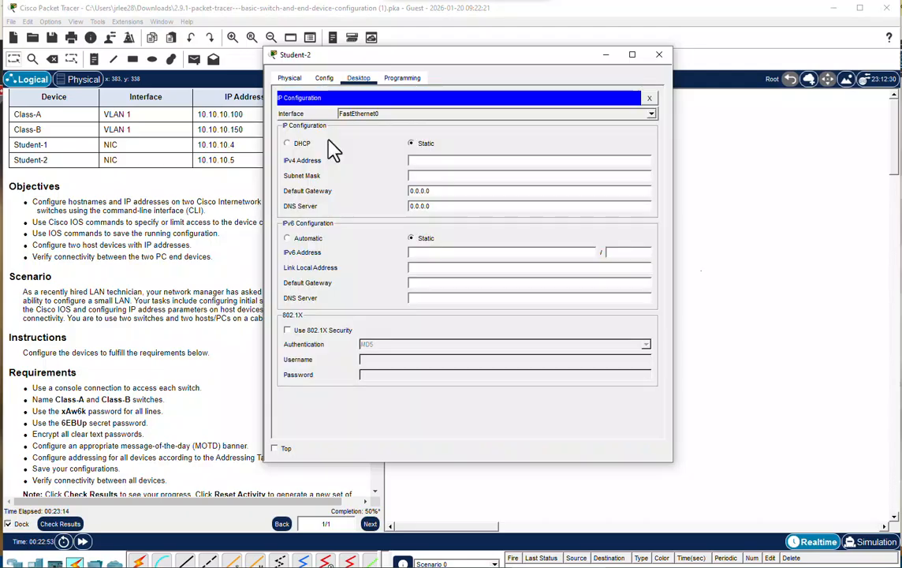
pyautogui.click(426, 160)
pyautogui.write('10.10.10.5')
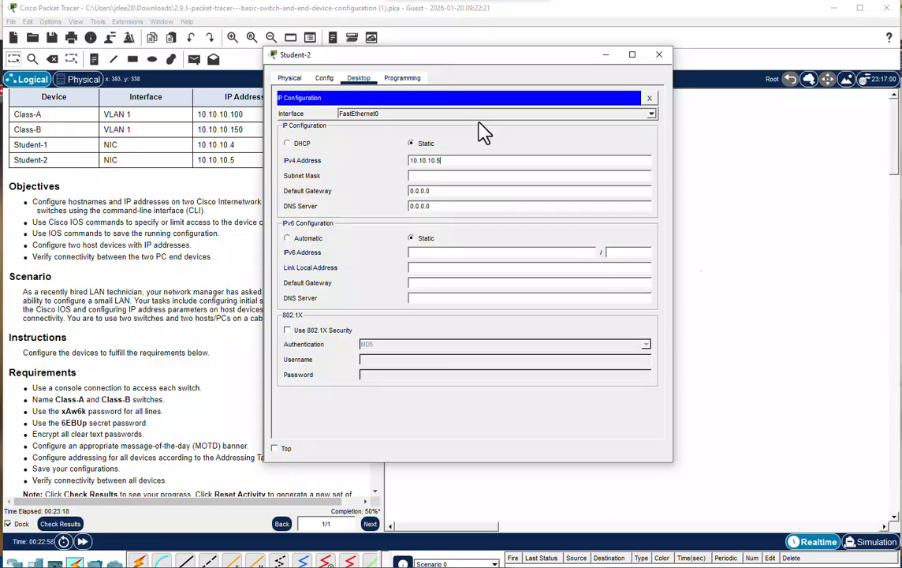
pyautogui.click(468, 175)
pyautogui.press('BackSpace')
pyautogui.press('BackSpace')
pyautogui.press('BackSpace')
pyautogui.press('BackSpace')
pyautogui.press('BackSpace')
pyautogui.write('255.255.')
pyautogui.click(649, 98)
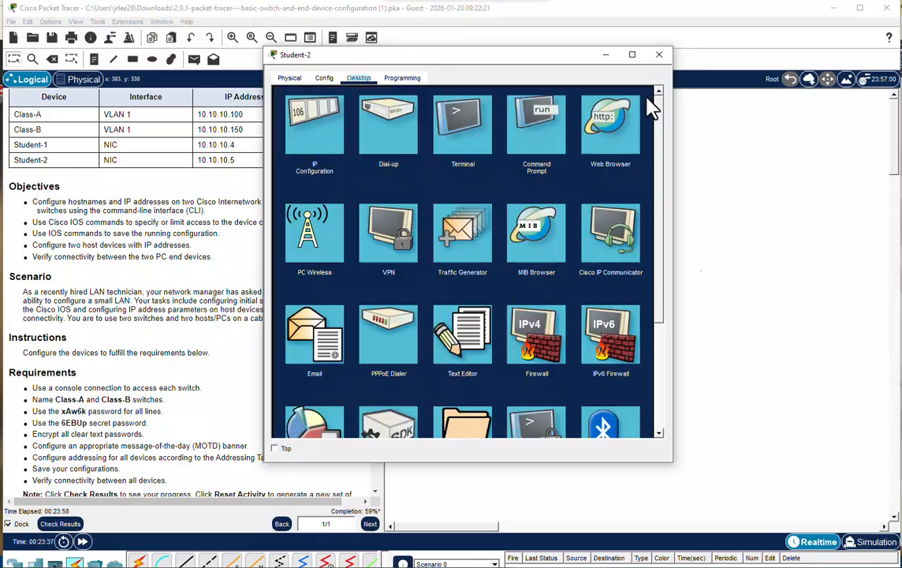
# Start a console terminal session from Student-2 with the default port settings and enter global configuration mode on its switch.
pyautogui.click(466, 147)
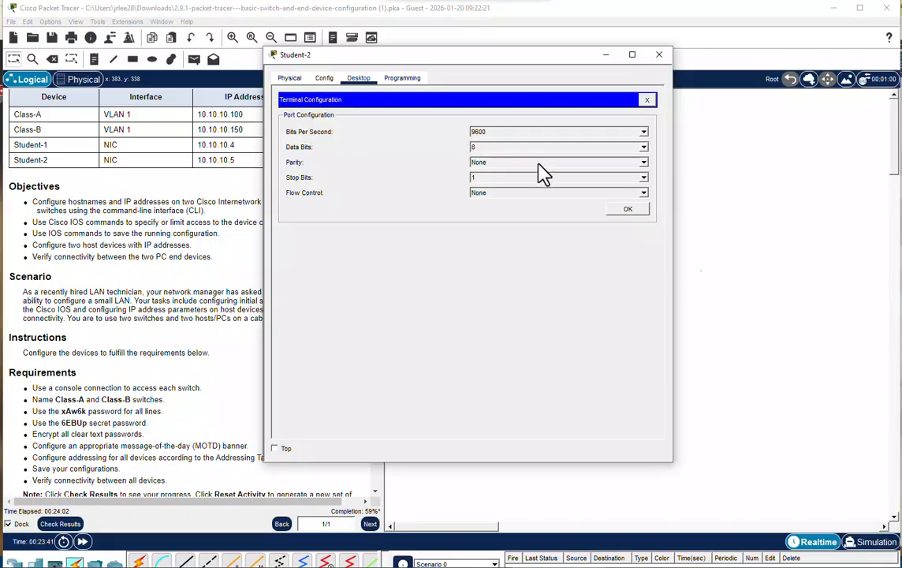
pyautogui.click(628, 209)
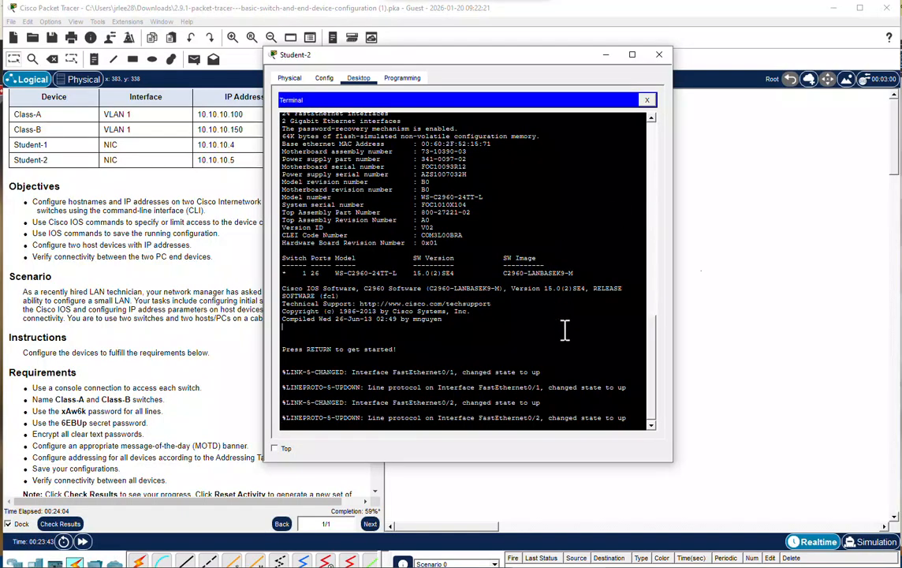
pyautogui.press('Return')
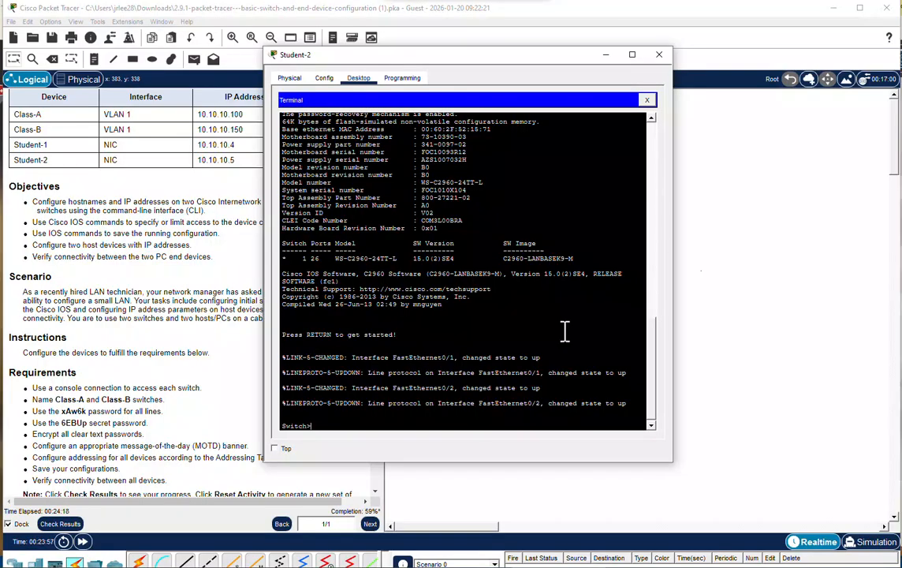
pyautogui.write('nable')
pyautogui.press('Return')
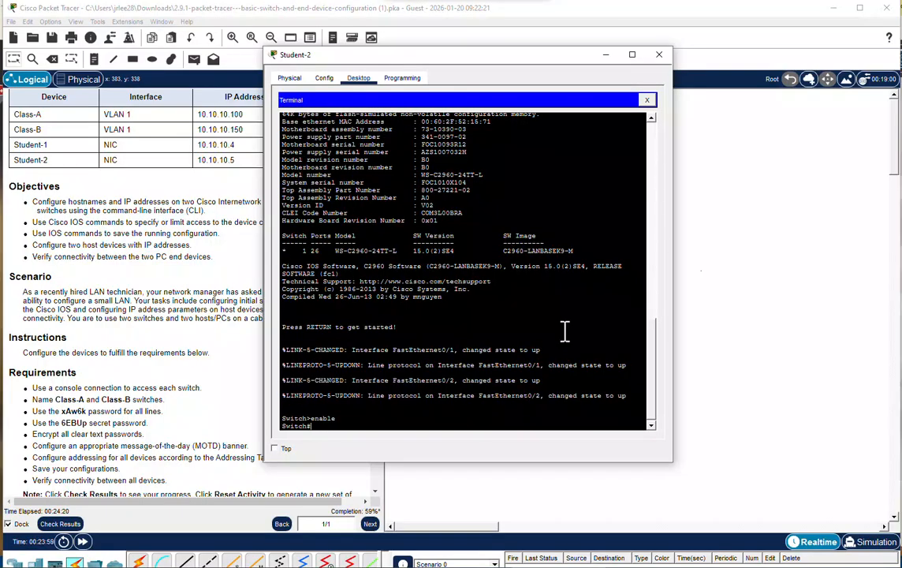
pyautogui.write('config t')
pyautogui.press('Return')
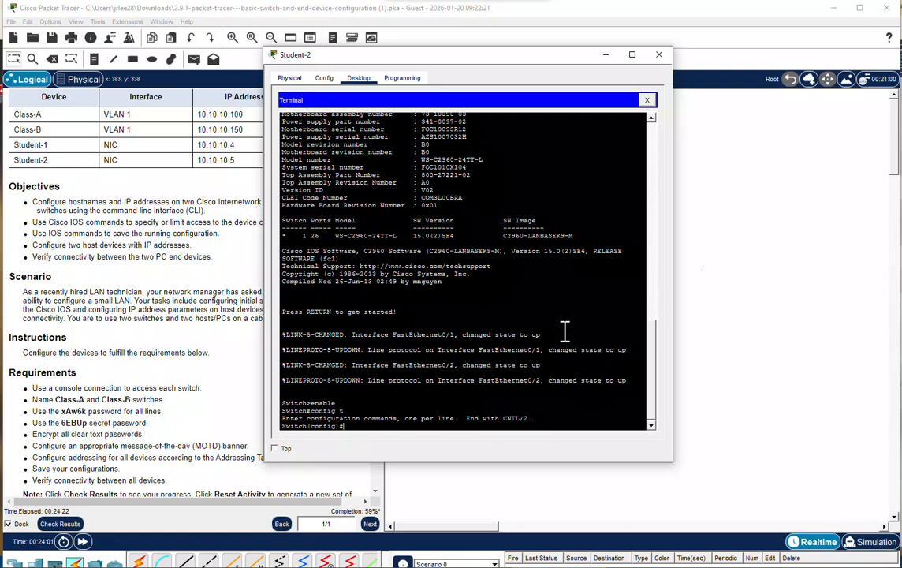
# Set the switch's hostname to Class-B.
pyautogui.write('hos')
pyautogui.write('tnm')
pyautogui.write('me Class')
pyautogui.write('-B')
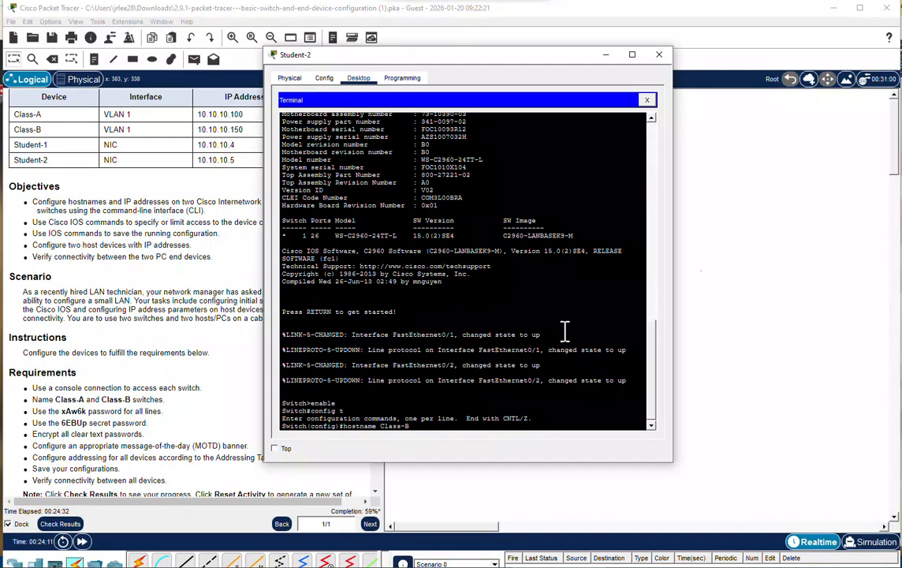
pyautogui.press('Return')
# Set the required line password on console line 0 of Class-B, enable login, and return to global configuration mode.
pyautogui.write('line con')
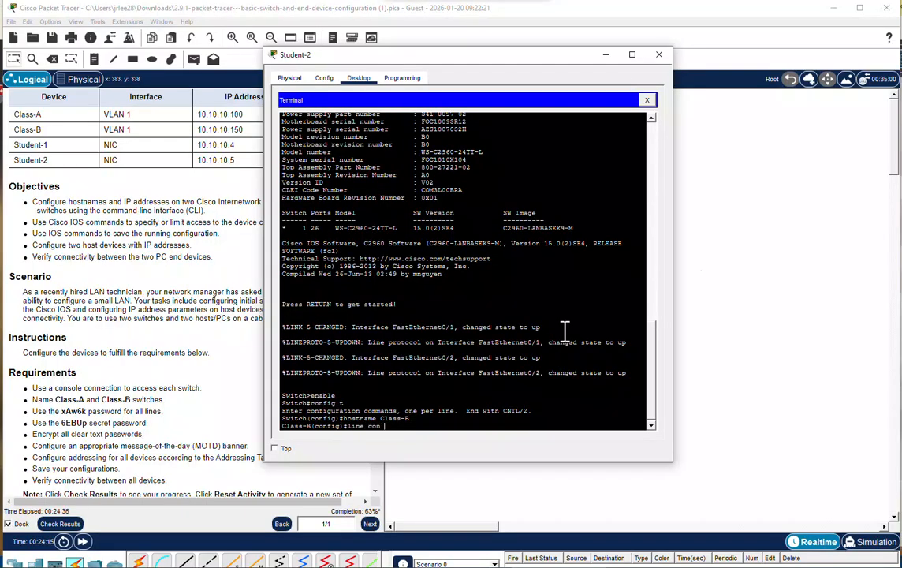
pyautogui.write(' 0')
pyautogui.press('Return')
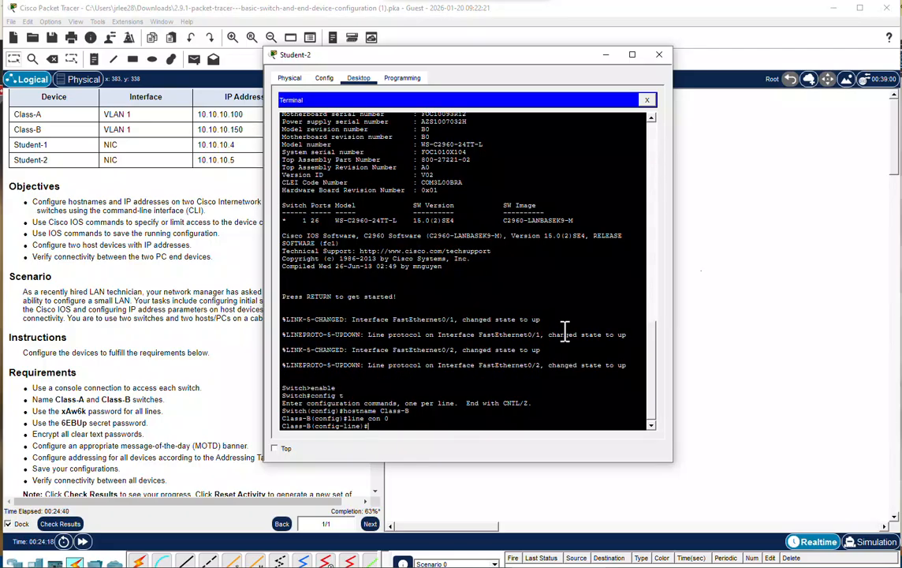
pyautogui.write('password xAw6k')
pyautogui.press('Return')
pyautogui.write('login')
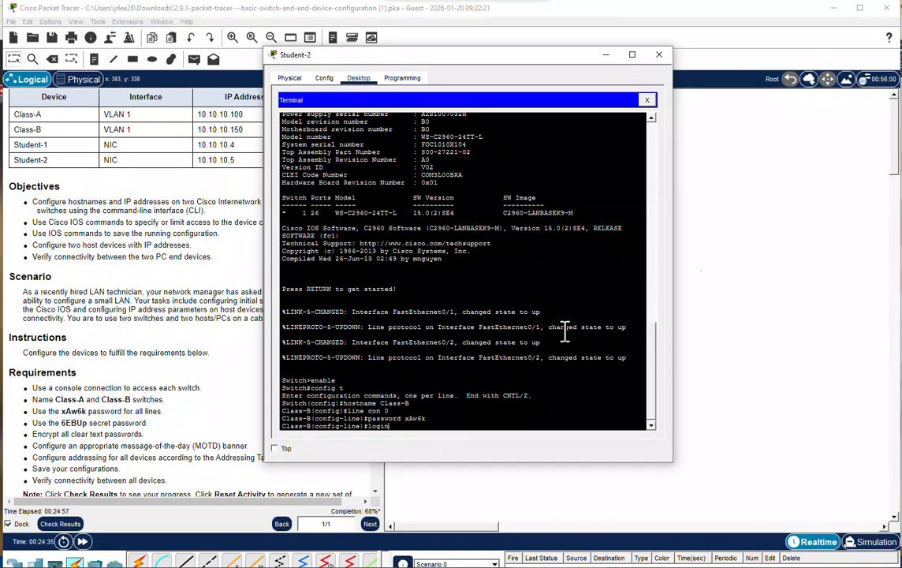
pyautogui.press('Return')
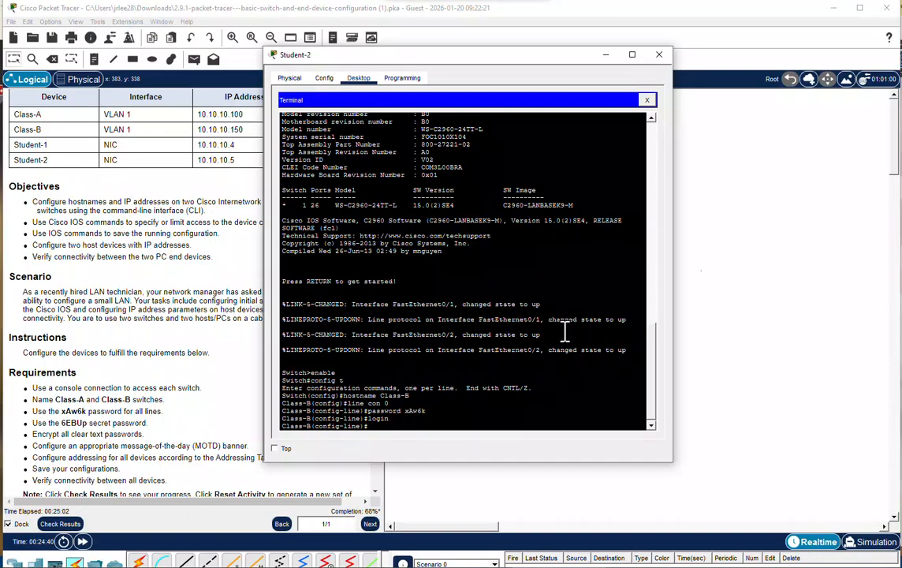
pyautogui.write('exit')
pyautogui.press('Return')
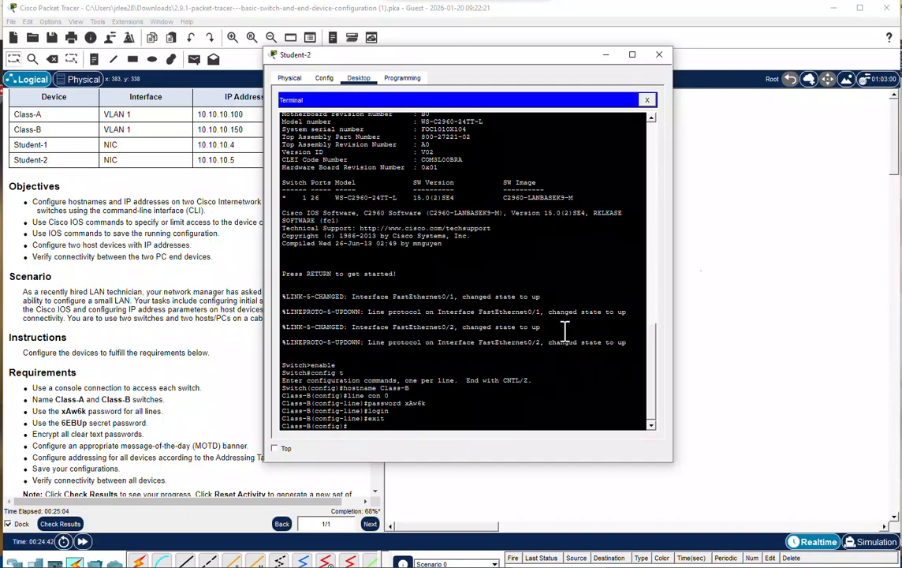
# Set the required enable secret password on Class-B.
pyautogui.write('enable cret 6EBUp')
pyautogui.press('Return')
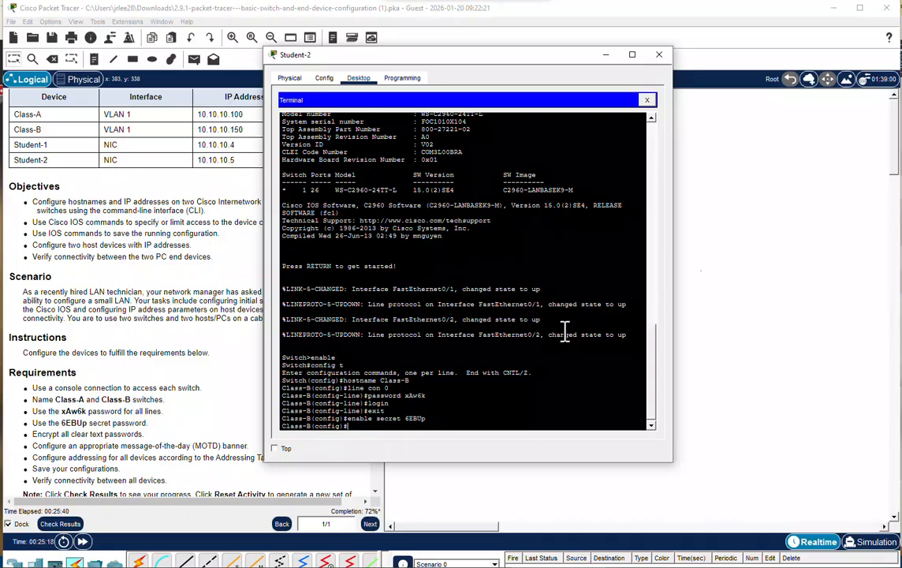
# Encrypt all clear text passwords on Class-B with the service password-encrypt command.
pyautogui.write('sec')
pyautogui.write('vice passw')
pyautogui.write('ord-encr')
pyautogui.write('yp')
pyautogui.write('t')
pyautogui.press('Return')
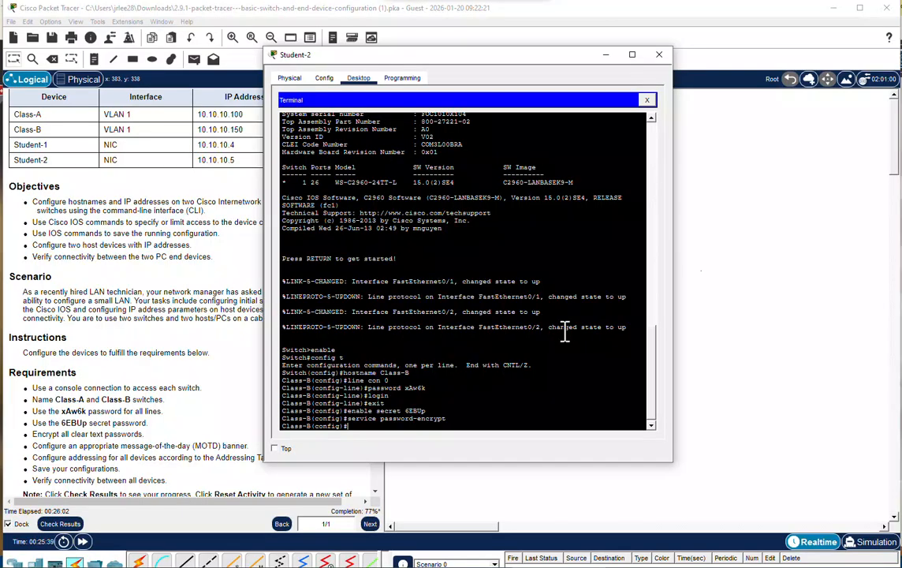
# Configure the Class-B message-of-the-day banner as "Unautorized access prohibited".
pyautogui.write('banner Motd "Unautorized a')
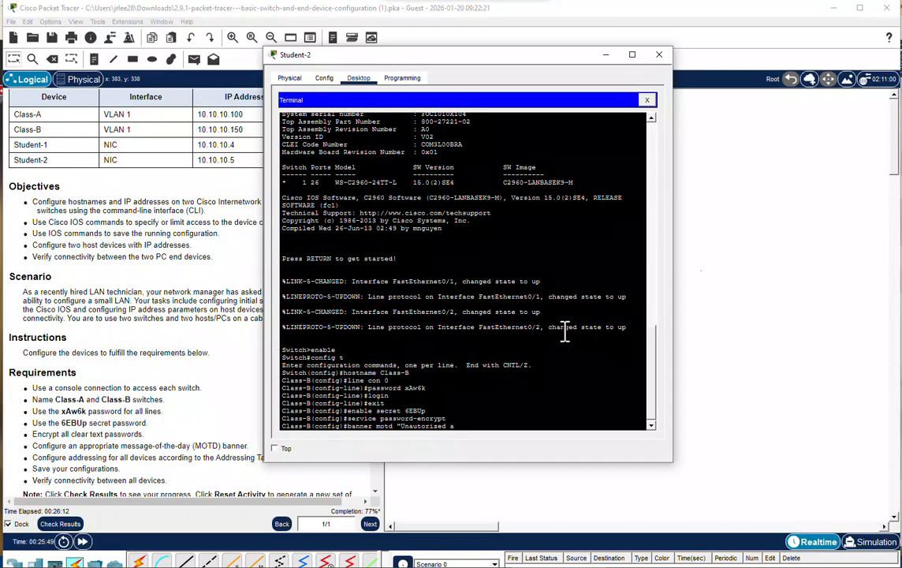
pyautogui.write('ccess proh')
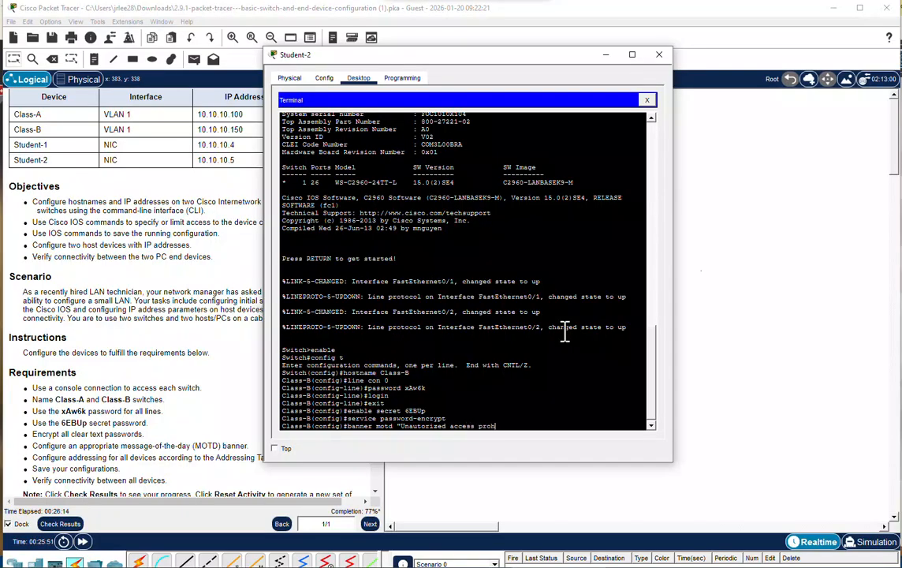
pyautogui.write('ibited"')
pyautogui.press('Return')
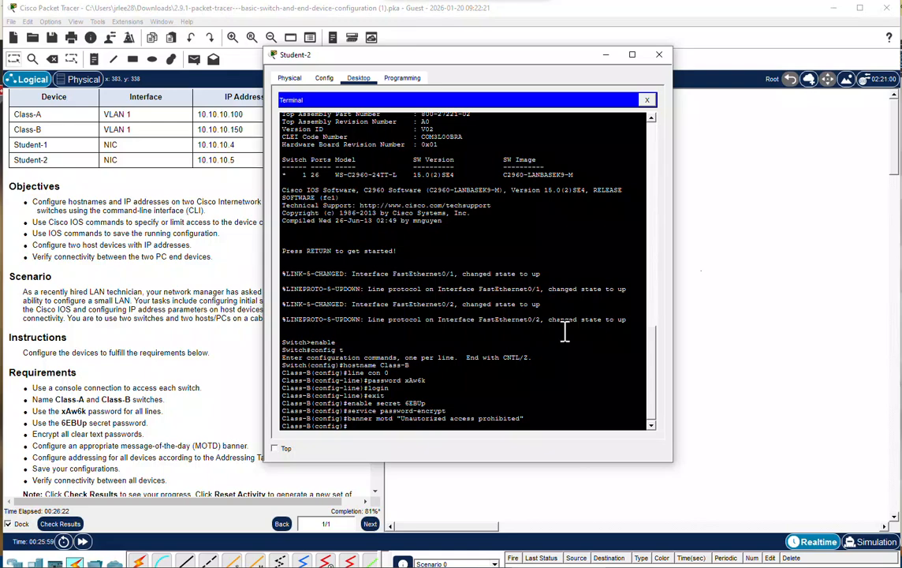
# Assign IP address 10.10.10.150 with subnet mask 255.255.255.0 to interface VLAN 1 on Class-B.
pyautogui.write('interface vlan 1')
pyautogui.press('Return')
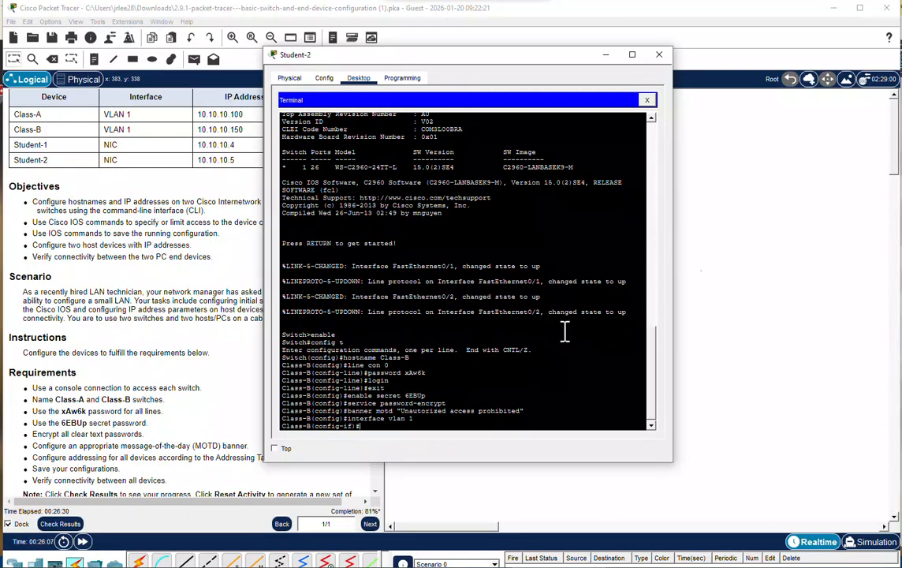
pyautogui.write('ip address 1')
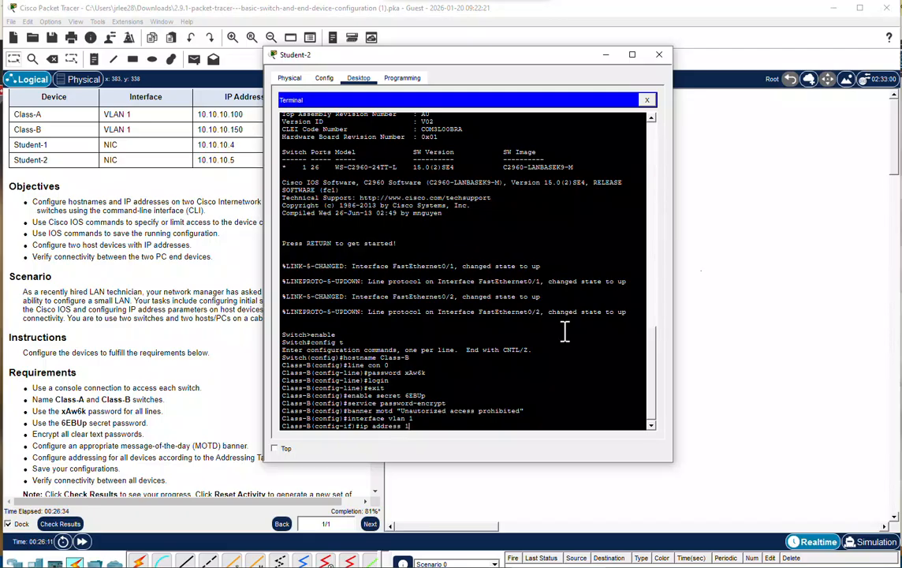
pyautogui.write('0.10.10.150')
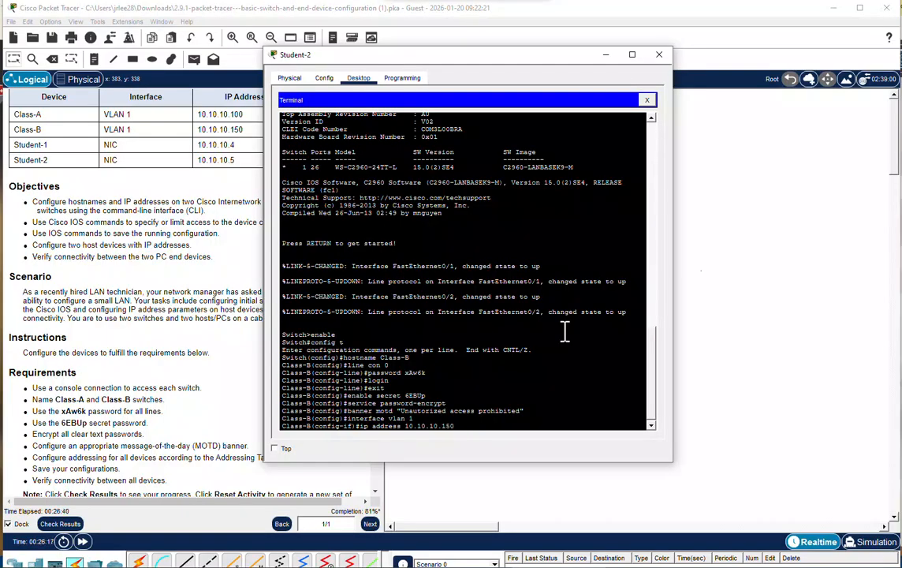
pyautogui.write(' 255.255.255.0')
pyautogui.moveTo(400, 56); pyautogui.dragTo(507, 68)
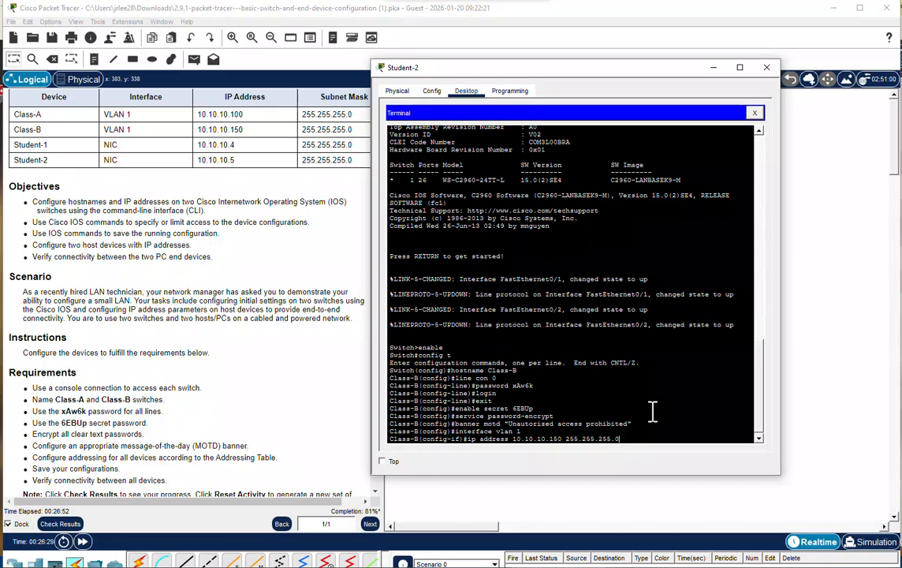
pyautogui.press('Return')
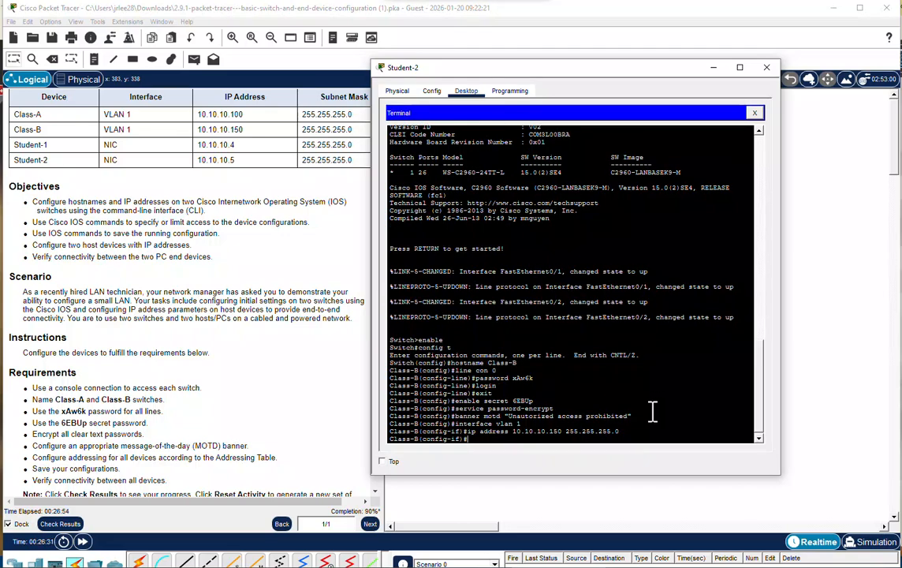
# Enable the VLAN 1 interface with no shut and return to privileged EXEC mode.
pyautogui.write('no shut')
pyautogui.press('Return')
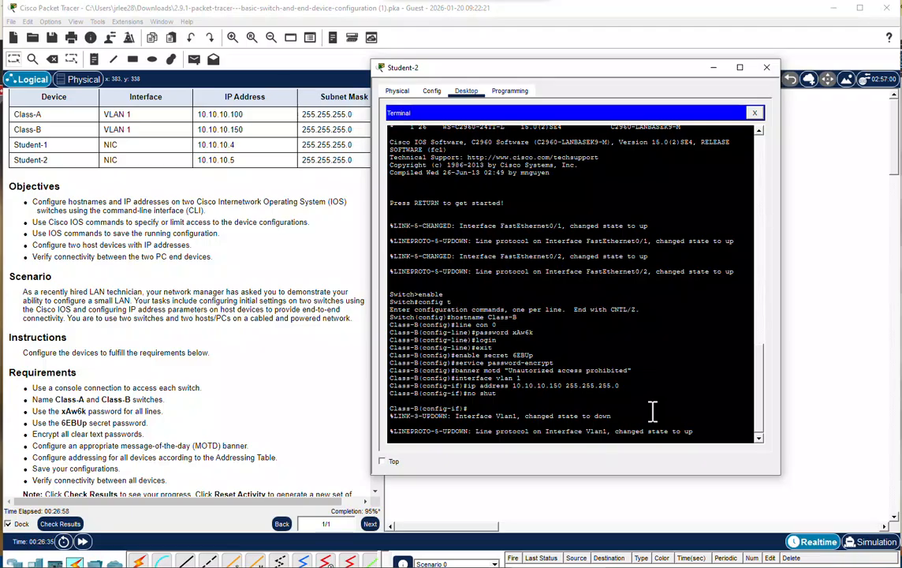
pyautogui.press('Return')
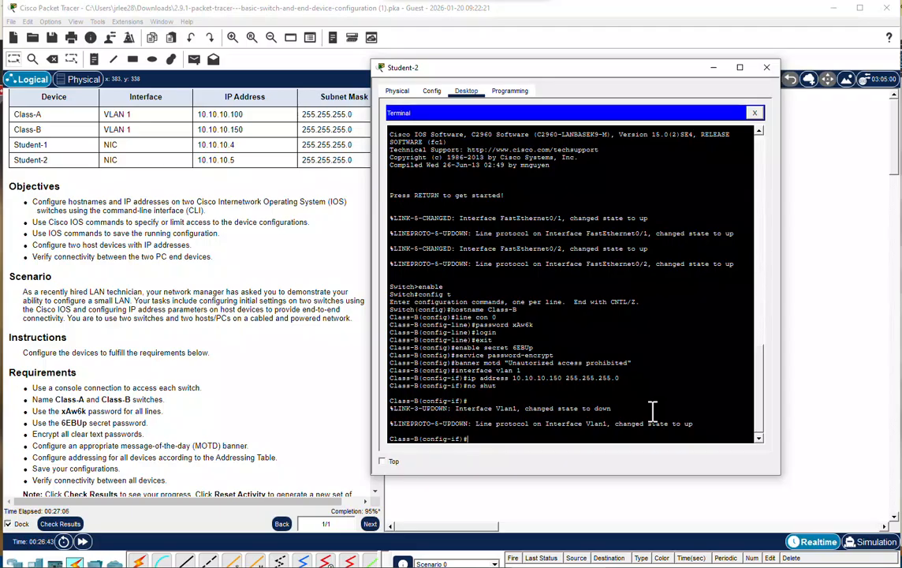
pyautogui.write('end')
pyautogui.press('Return')
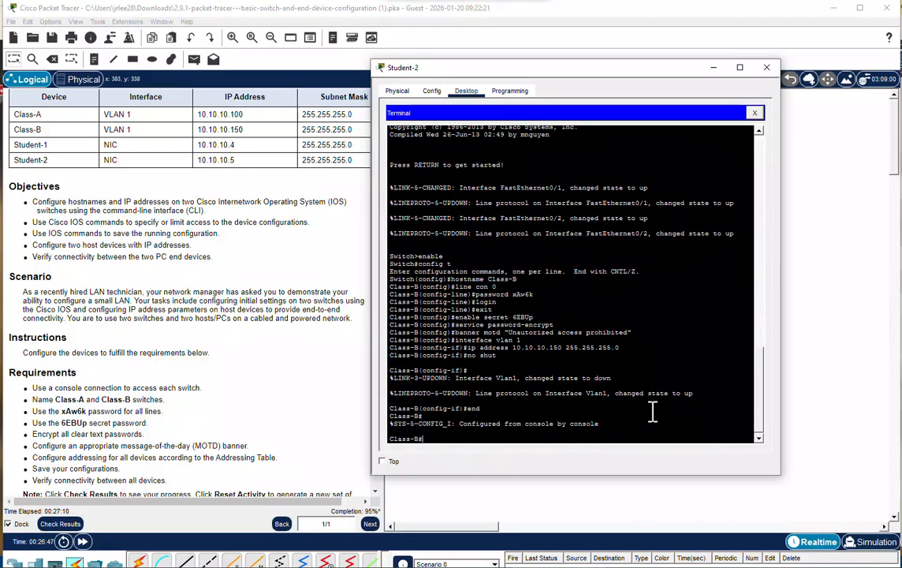
# Save the Class-B running configuration to the startup configuration using copy run start and write mem.
pyautogui.write('copy run s')
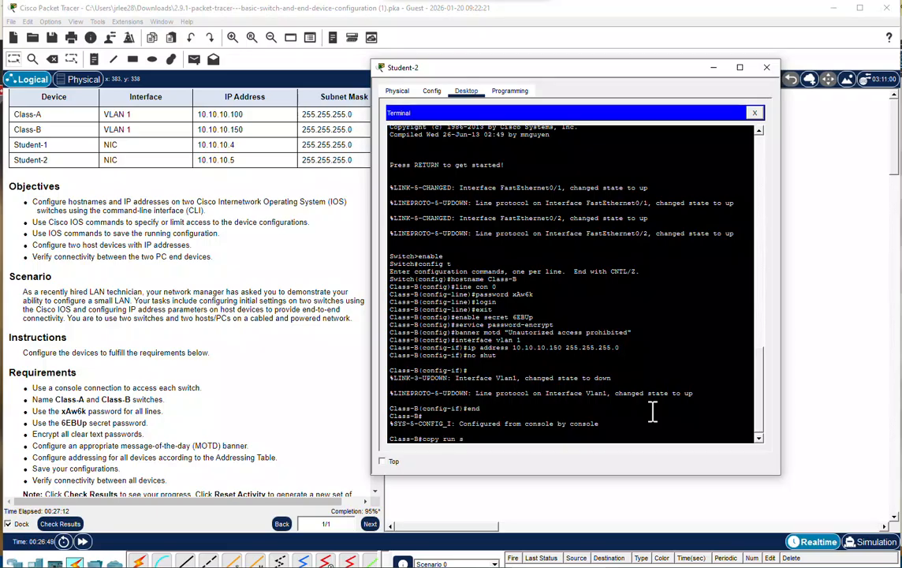
pyautogui.write('tart')
pyautogui.press('Return')
pyautogui.press('Return')
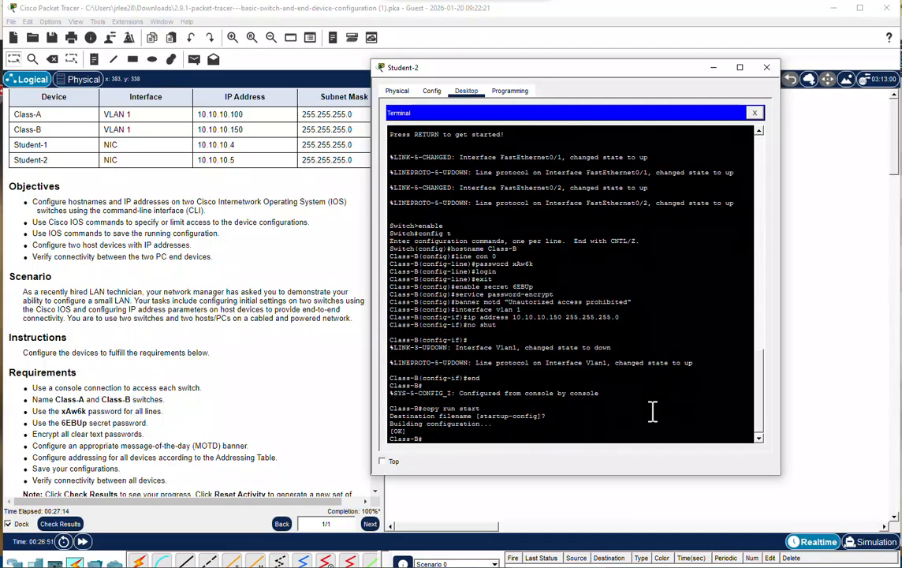
pyautogui.write('write mem')
pyautogui.press('Return')
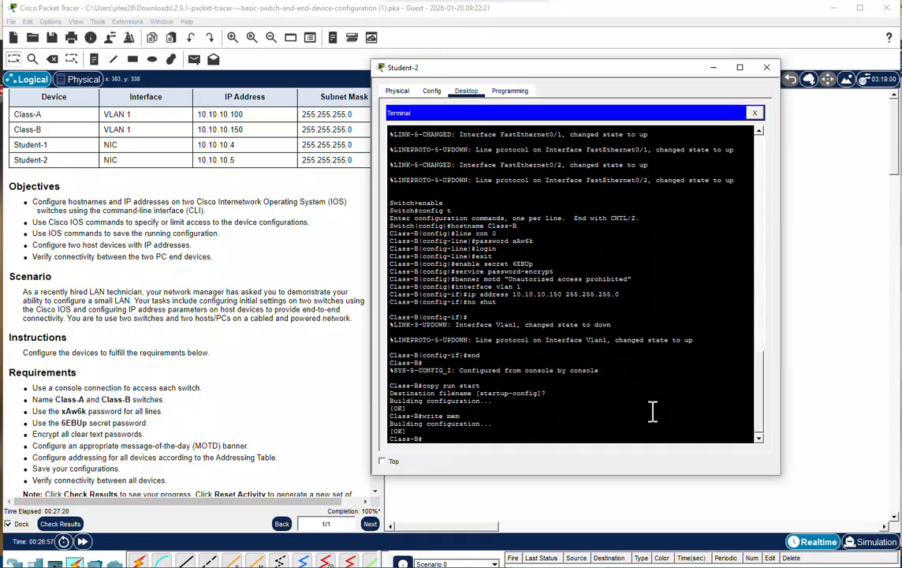
# Test connectivity from Class-B to Student-2 by pinging 10.10.10.5.
pyautogui.write('ping 10.10.10.5')
pyautogui.press('Return')
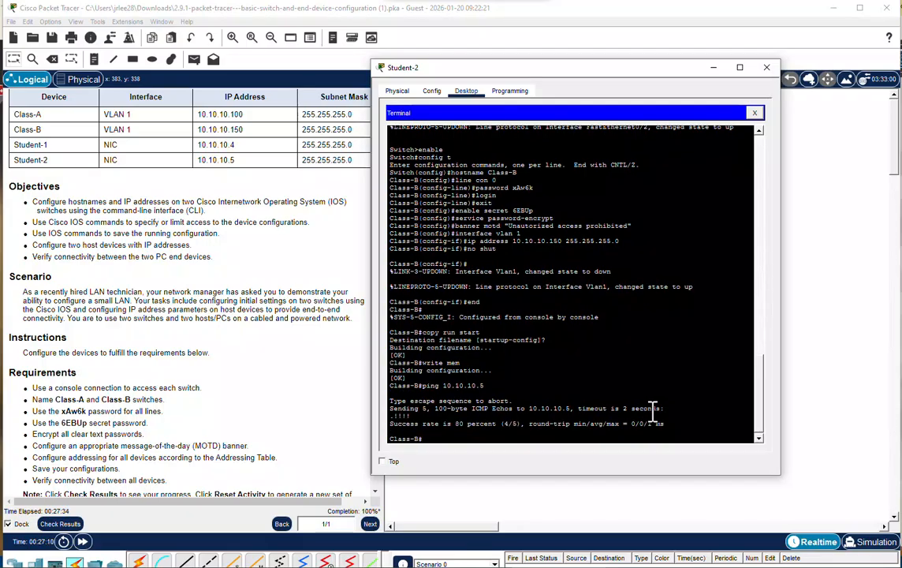
# Test connectivity from Class-B to Student-1 by pinging 10.10.10.4 twice.
pyautogui.press('Up')
pyautogui.write('4')
pyautogui.press('Return')
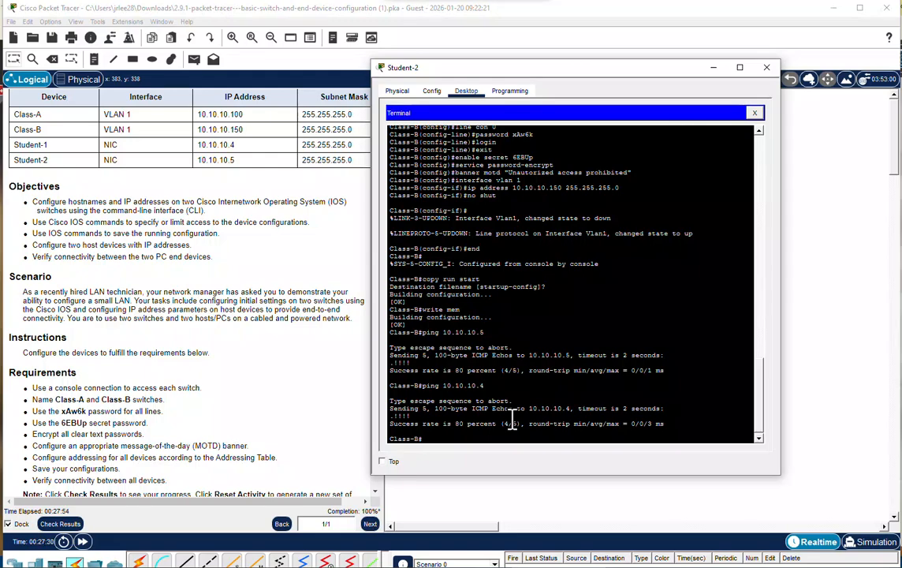
pyautogui.press('Up')
pyautogui.press('Return')
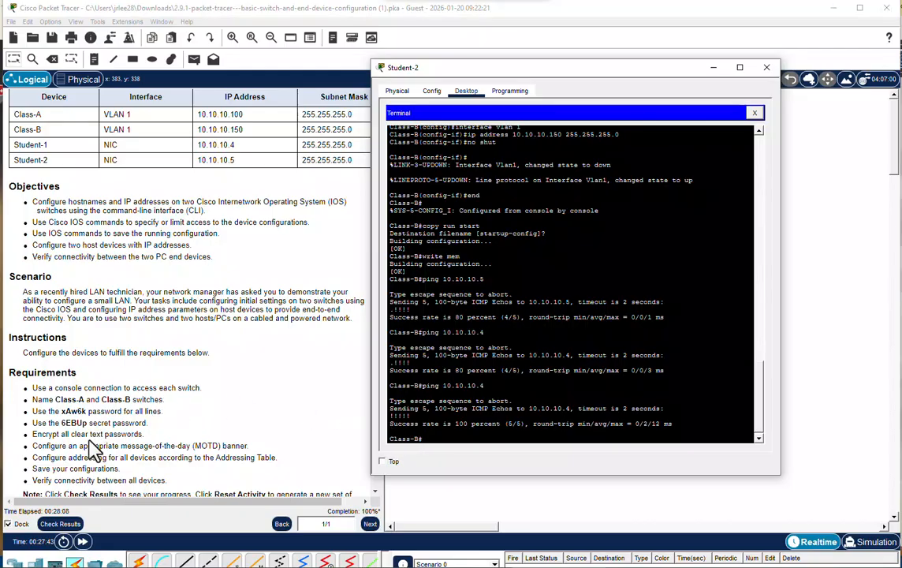
# Check the activity results, review the individual assessment items, and close the results.
pyautogui.click(63, 525)
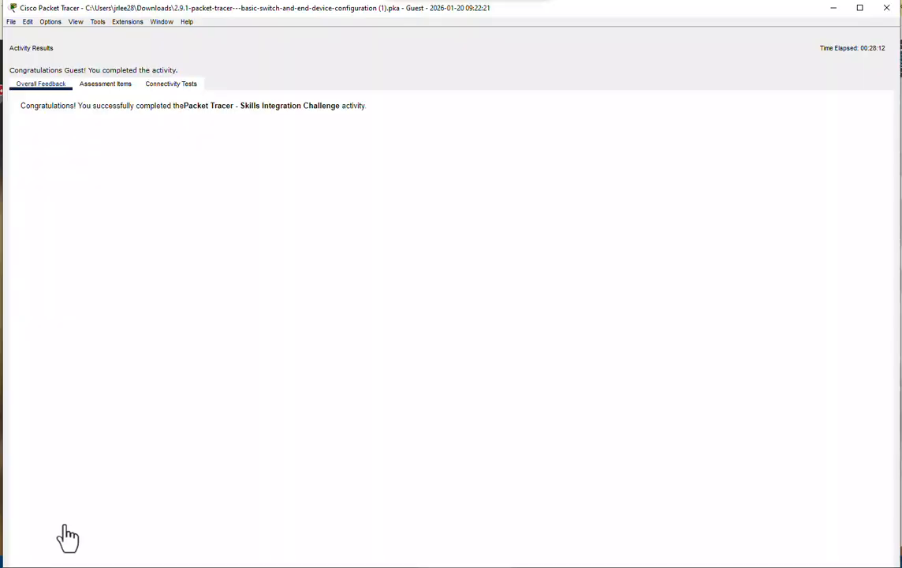
pyautogui.click(104, 85)
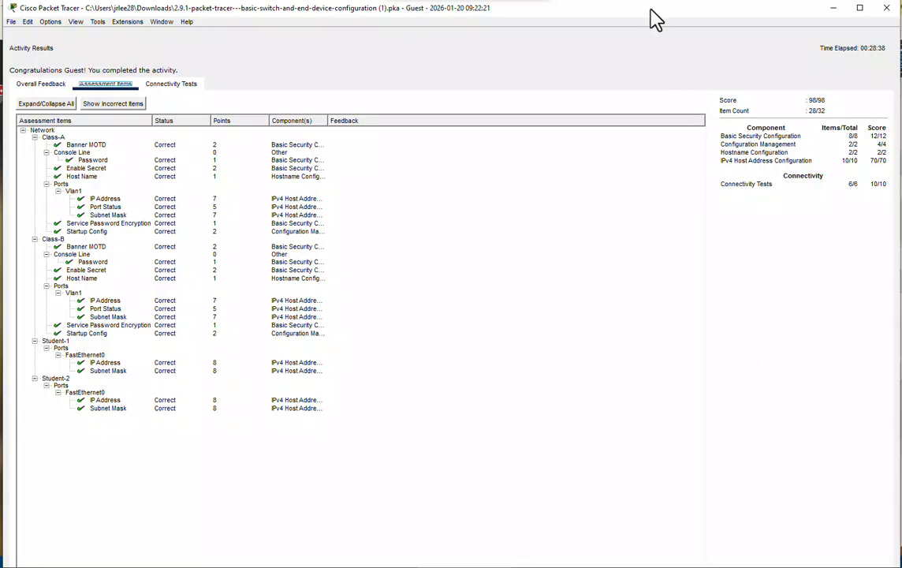
pyautogui.moveTo(651, 10); pyautogui.dragTo(655, 0)
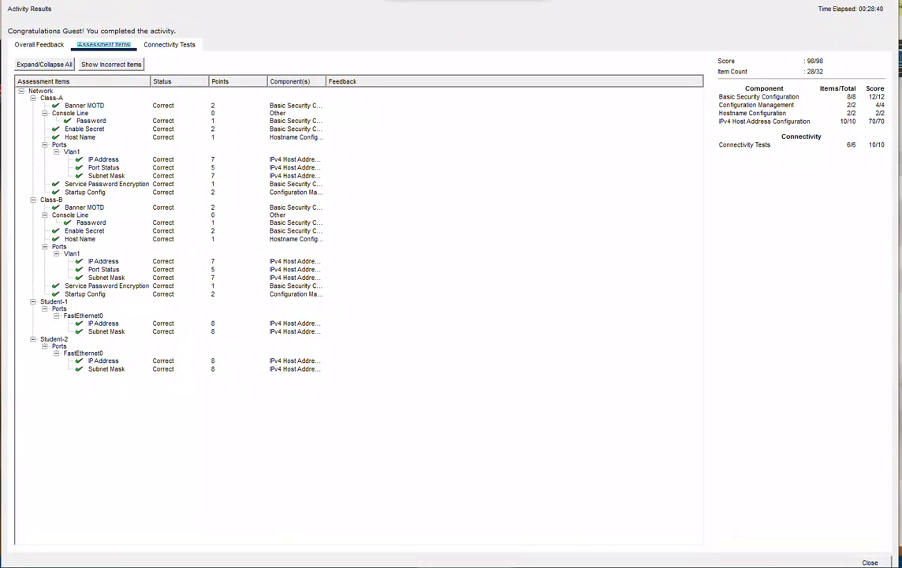
pyautogui.click(871, 562)
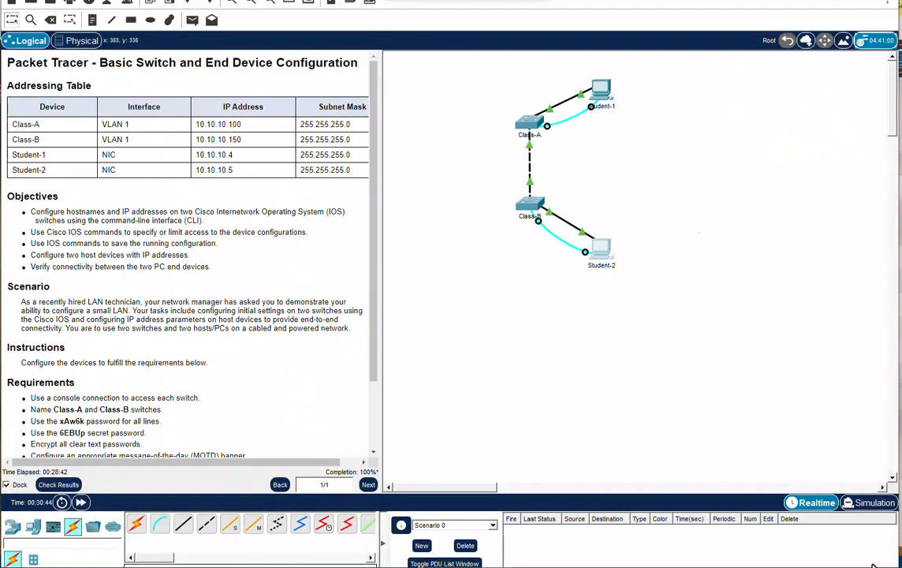